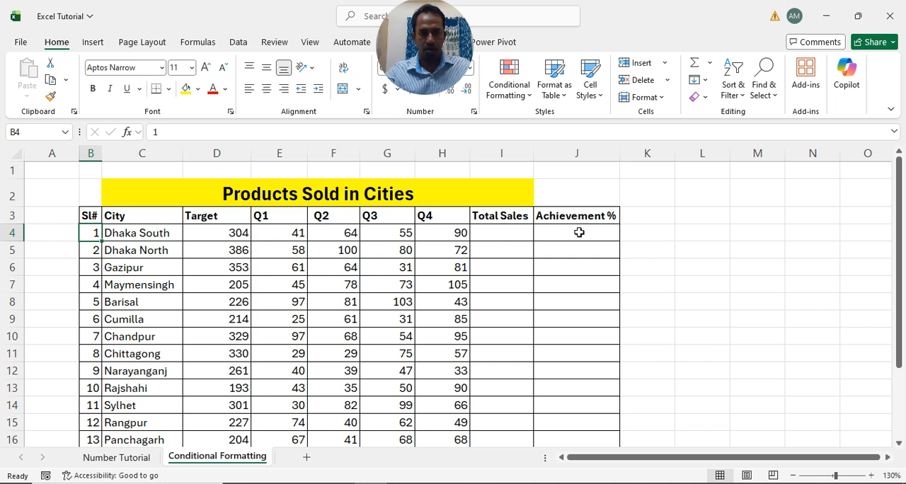
# - Insert a blank cell at B4, shifting the existing cells right
pyautogui.click(665, 64)
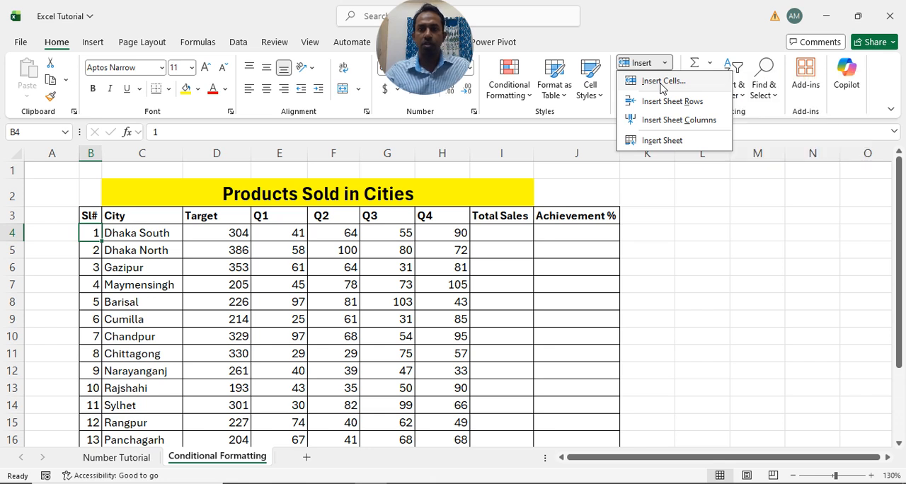
pyautogui.click(661, 82)
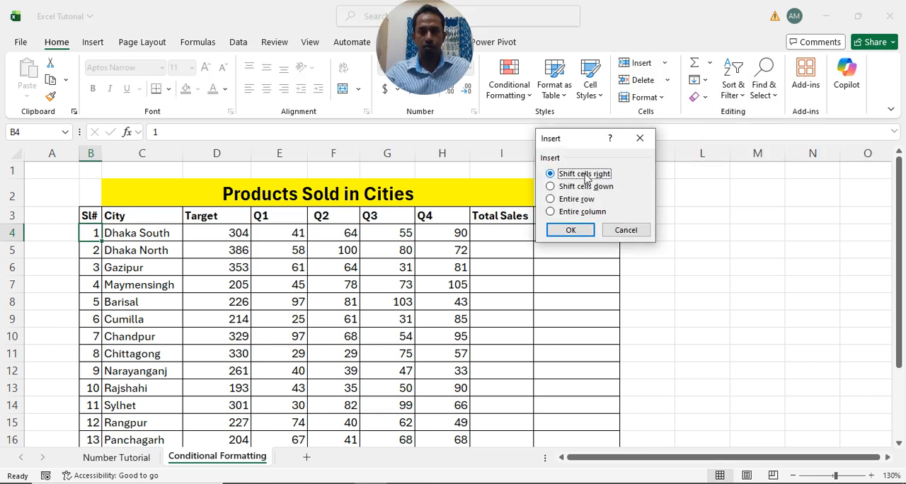
pyautogui.click(571, 231)
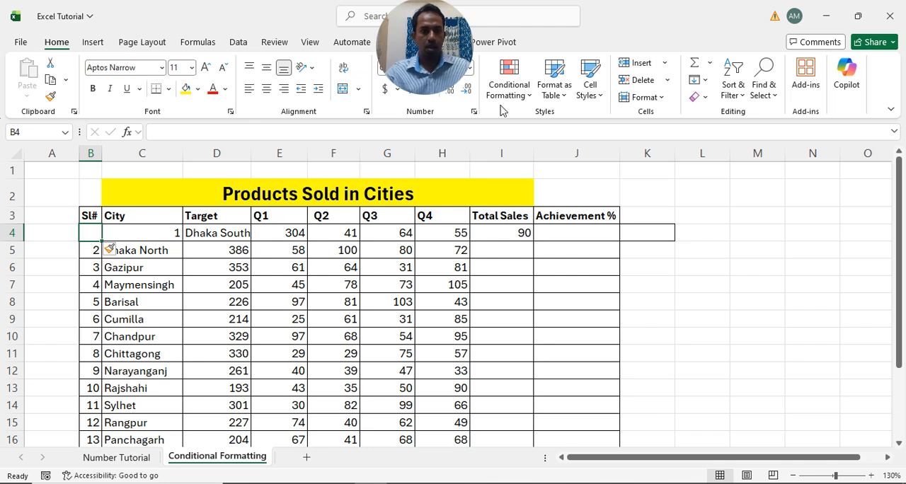
# - Delete the blank cell B4, shifting the remaining cells left
pyautogui.click(667, 80)
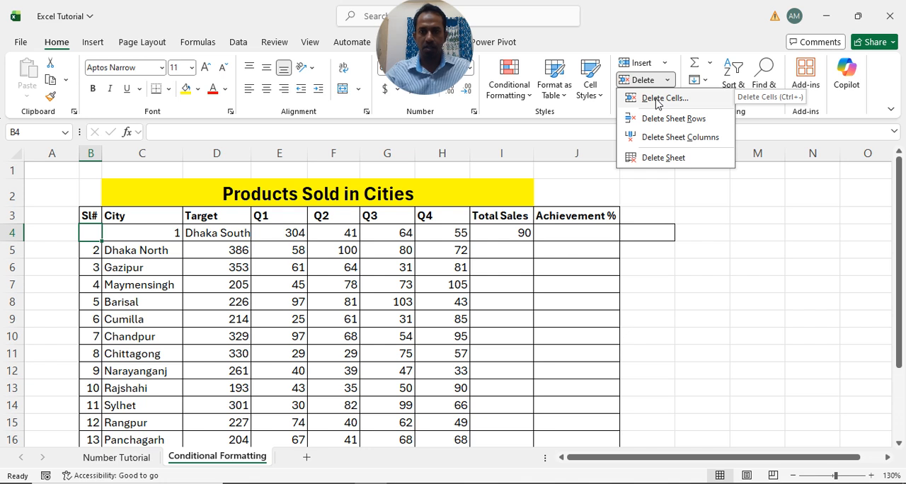
pyautogui.click(657, 99)
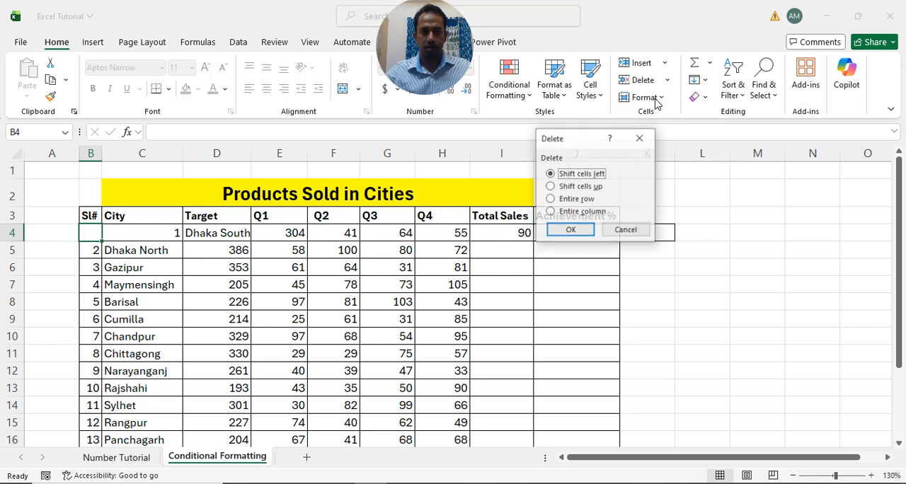
pyautogui.click(570, 233)
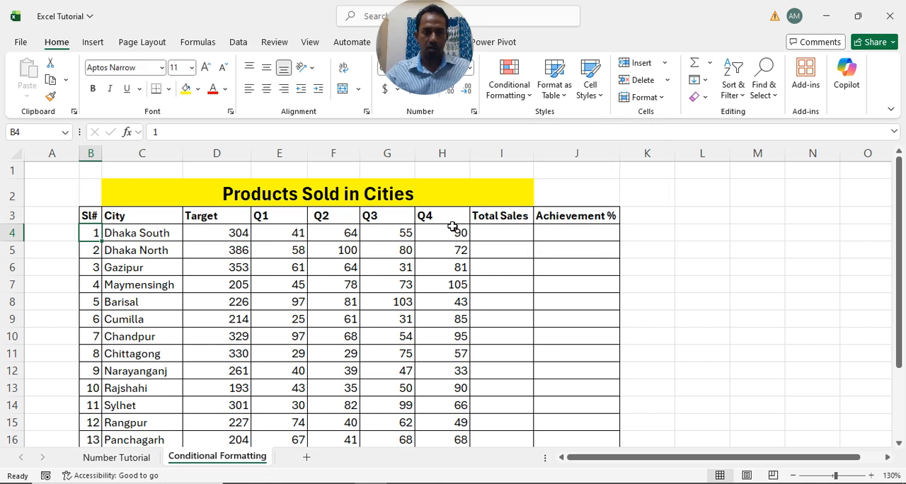
# - Insert a blank cell at B4, shifting the Sl# cells down, and check the end of the column
pyautogui.click(665, 63)
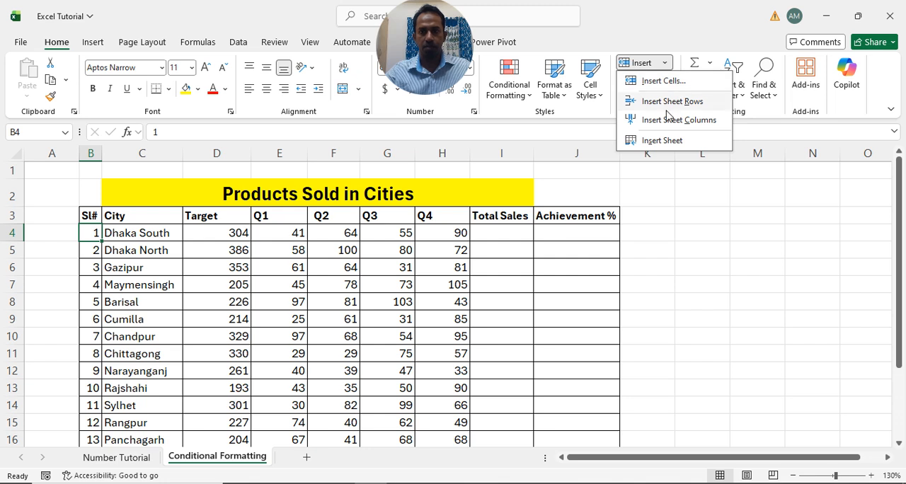
pyautogui.click(670, 83)
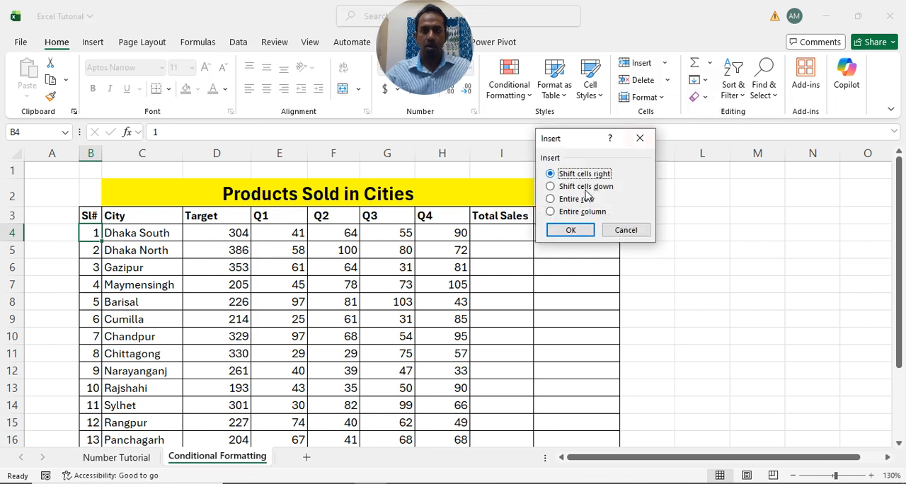
pyautogui.click(550, 186)
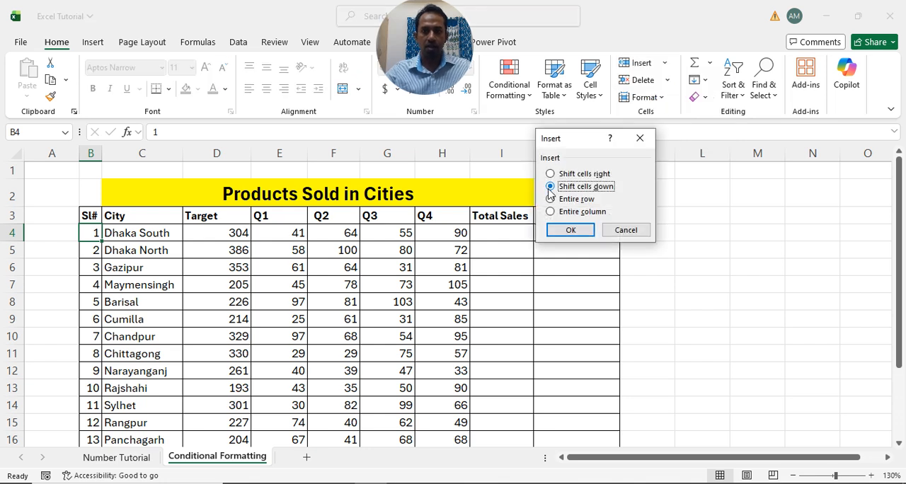
pyautogui.click(576, 231)
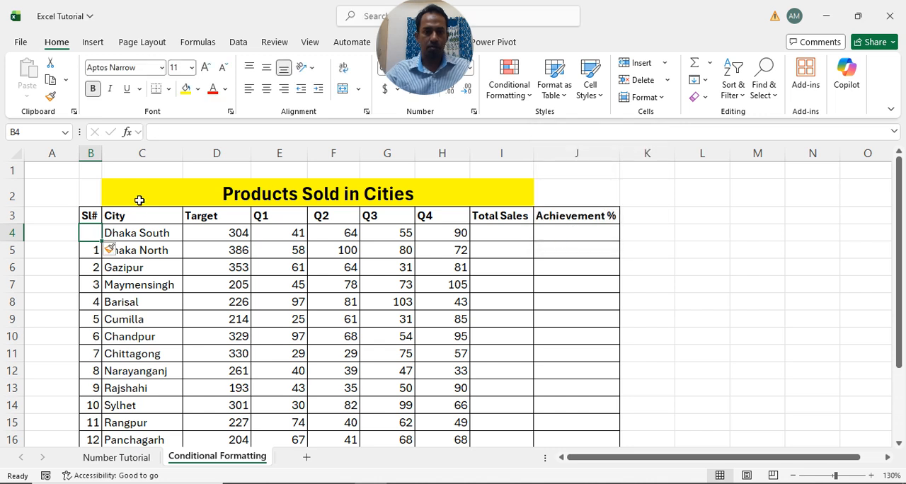
pyautogui.scroll(-7, 134, 276)
pyautogui.scroll(7, 134, 276)
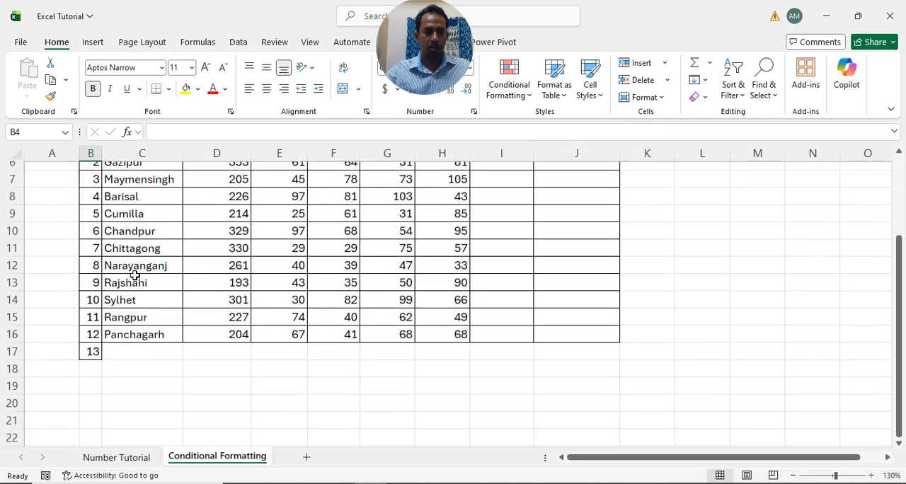
pyautogui.scroll(-1, 119, 397)
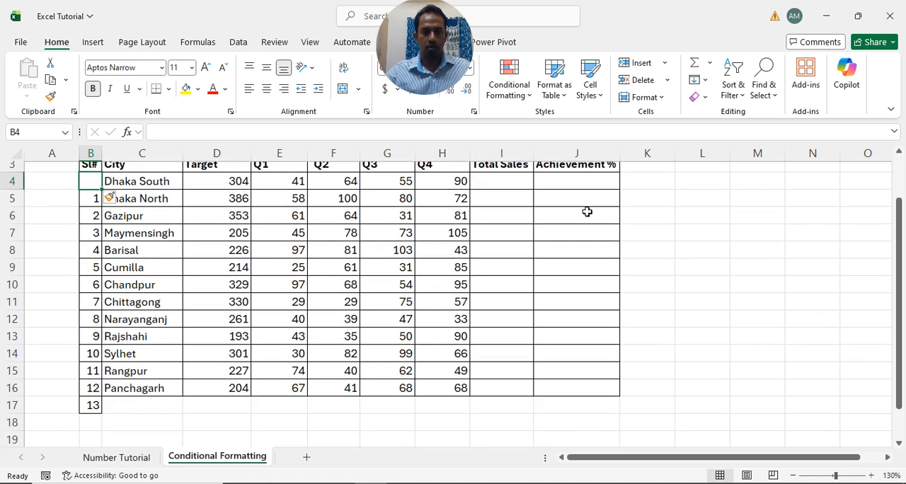
pyautogui.scroll(1, 587, 198)
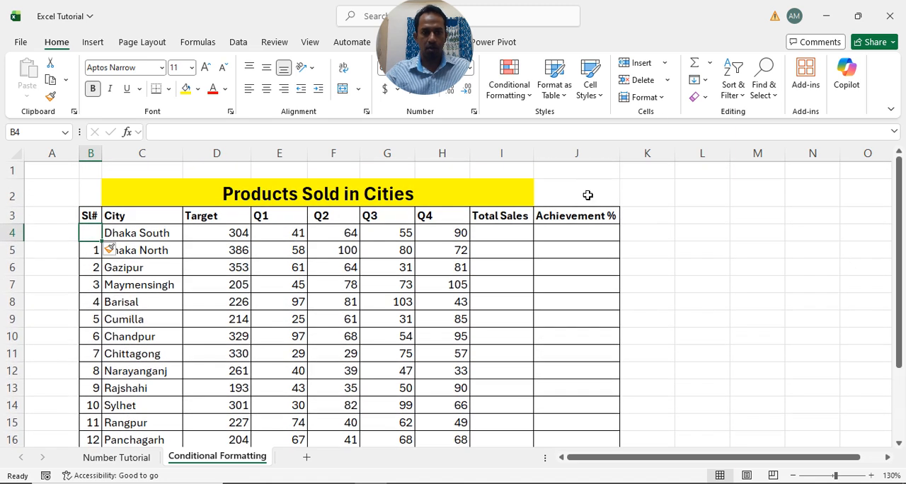
# - Delete the blank cell B4 with the cells shifted up, and check the serial numbers down to the table's end
pyautogui.click(665, 80)
pyautogui.click(664, 98)
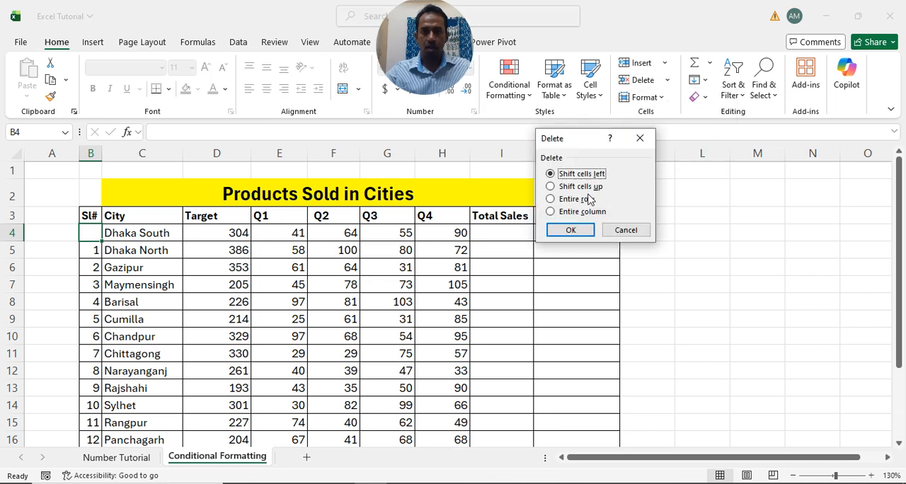
pyautogui.click(550, 186)
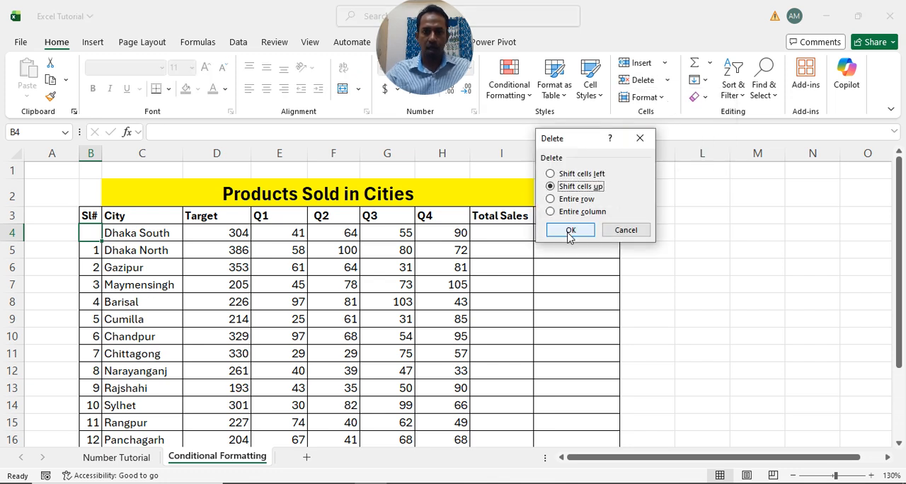
pyautogui.click(570, 230)
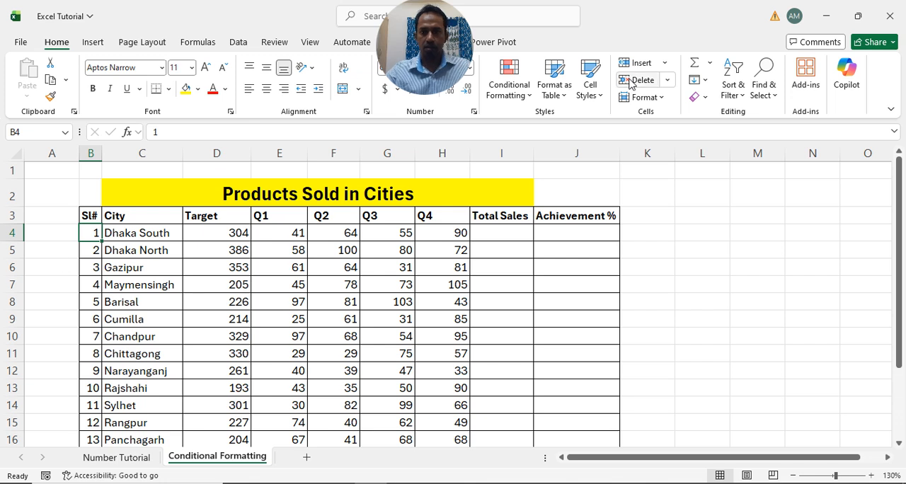
pyautogui.scroll(-1, 111, 348)
pyautogui.scroll(-3, 109, 343)
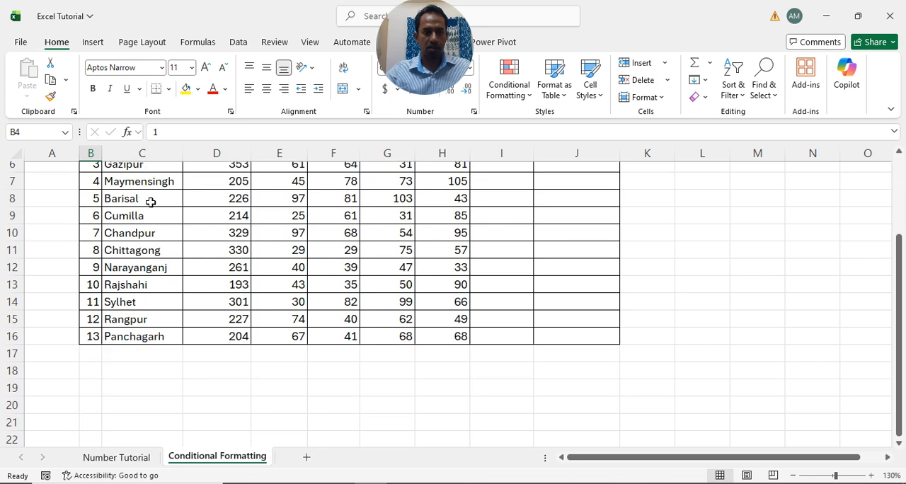
pyautogui.scroll(5, 147, 201)
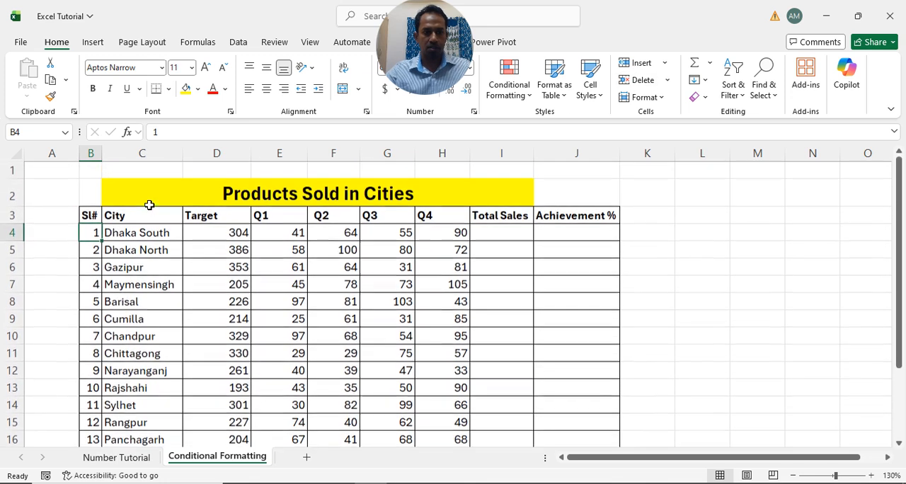
# - Insert an entire blank row above the Dhaka South row and delete that row again
pyautogui.click(665, 64)
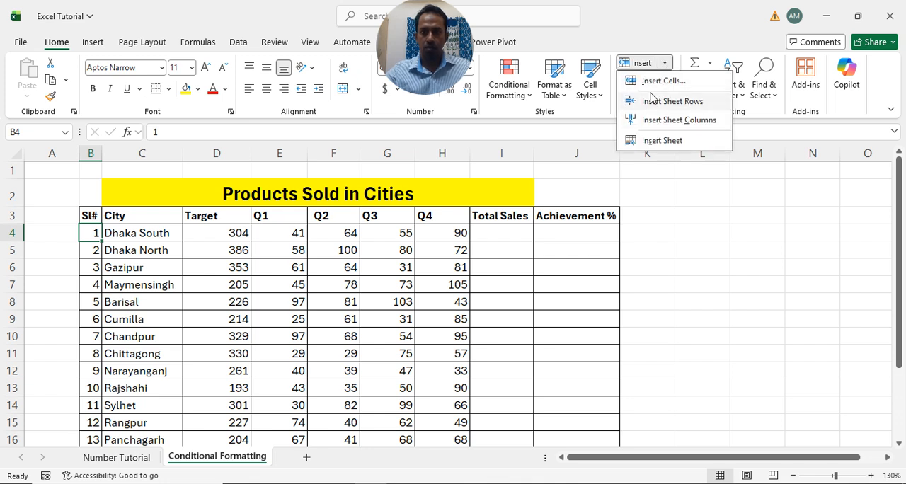
pyautogui.click(644, 83)
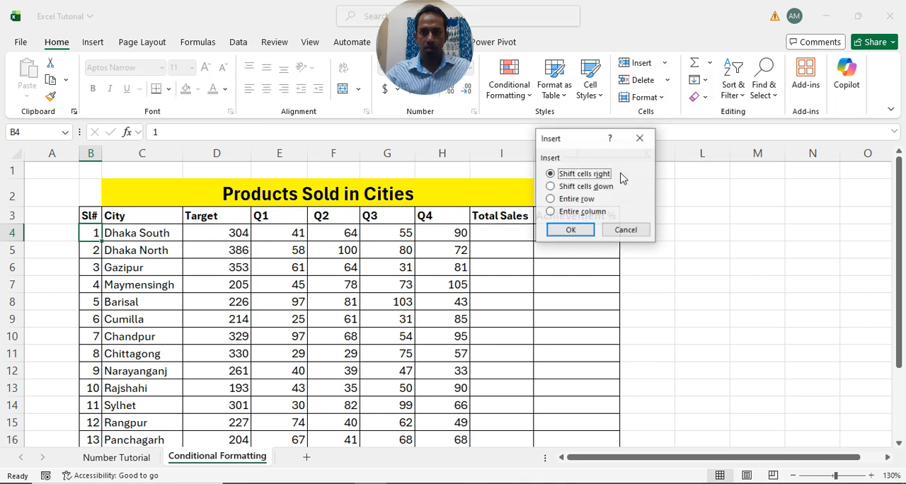
pyautogui.click(551, 199)
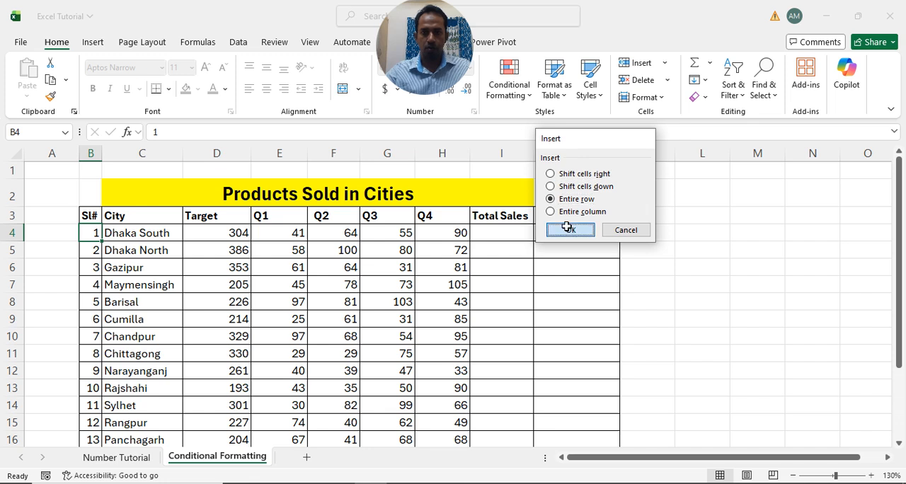
pyautogui.click(571, 230)
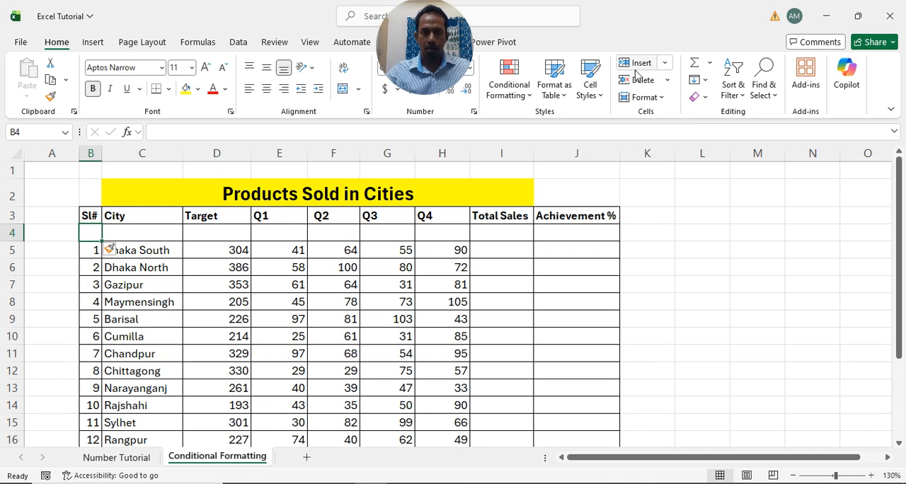
pyautogui.click(666, 82)
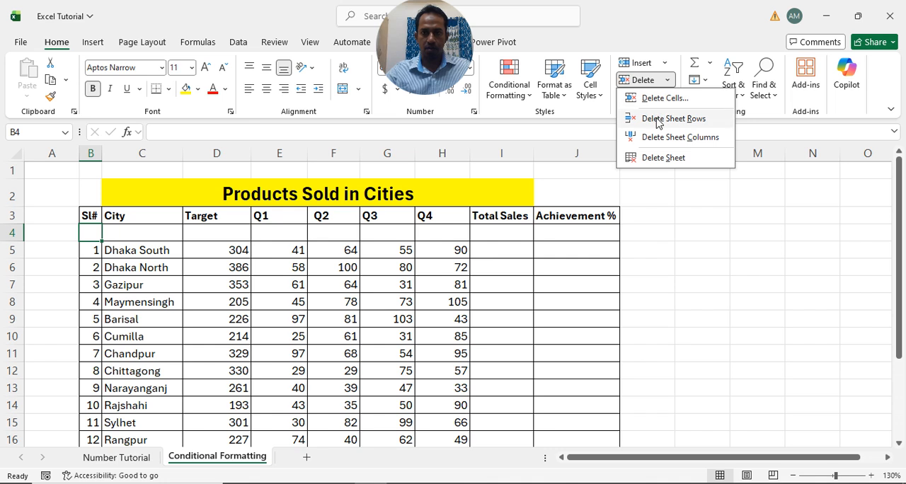
pyautogui.click(657, 121)
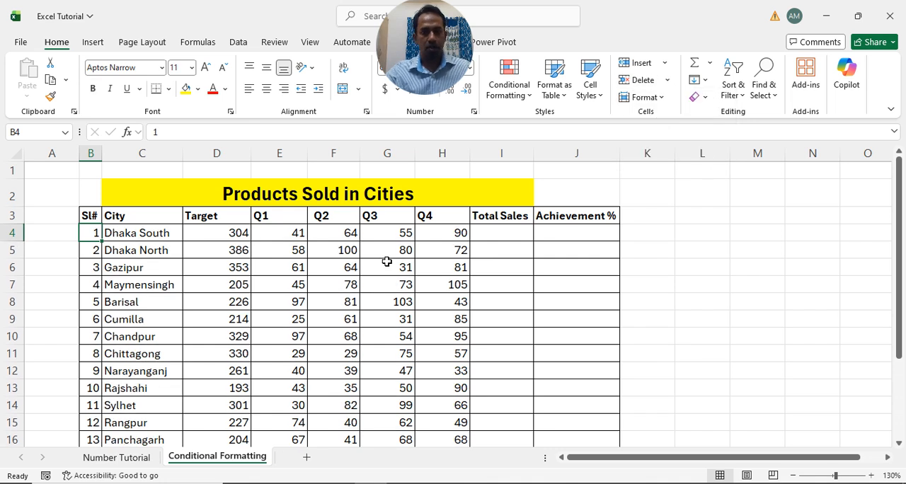
# - Insert a blank sheet column before the Sl# column and delete that column again
pyautogui.click(666, 63)
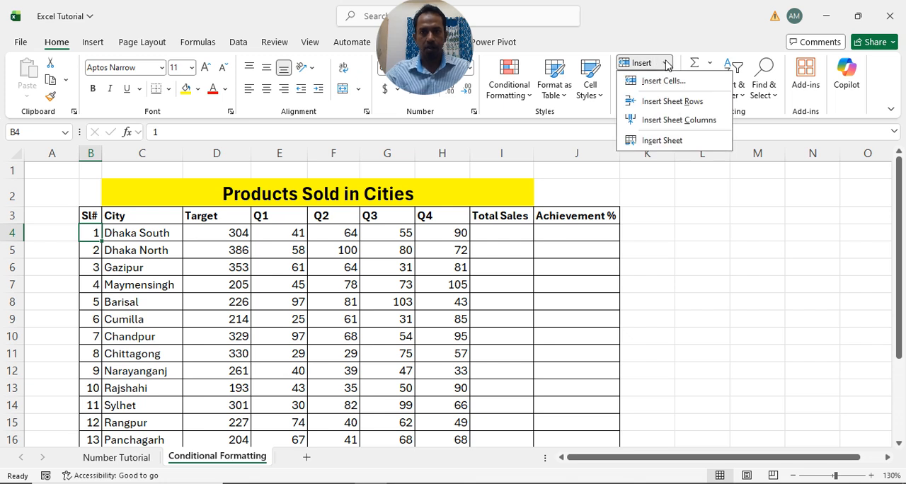
pyautogui.click(660, 120)
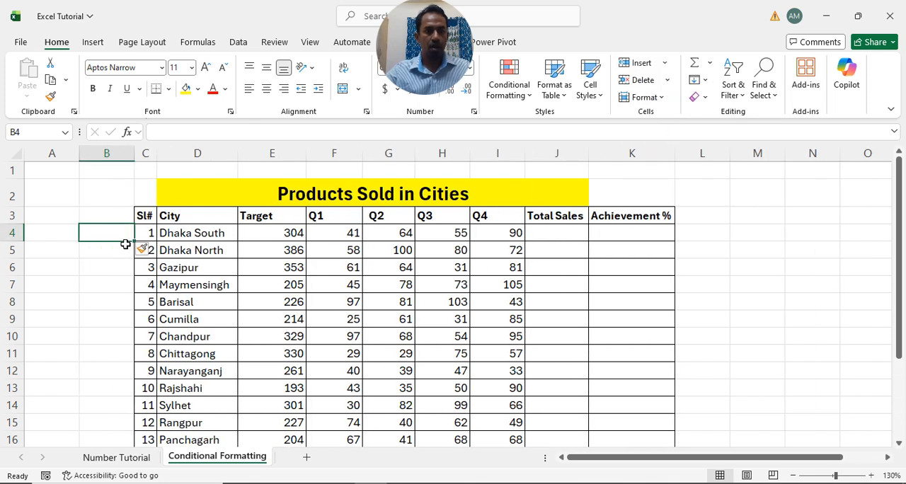
pyautogui.click(668, 81)
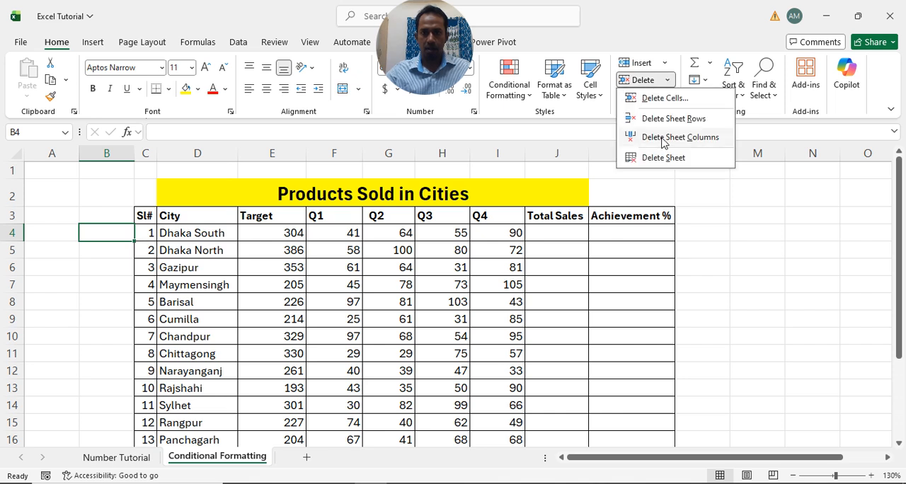
pyautogui.click(663, 141)
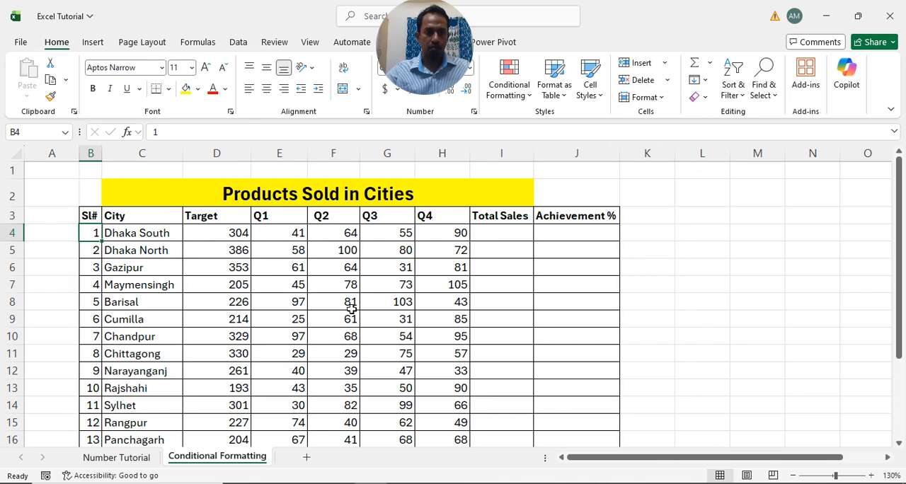
# - Insert a new blank worksheet before the Conditional Formatting sheet and delete it again
pyautogui.click(666, 67)
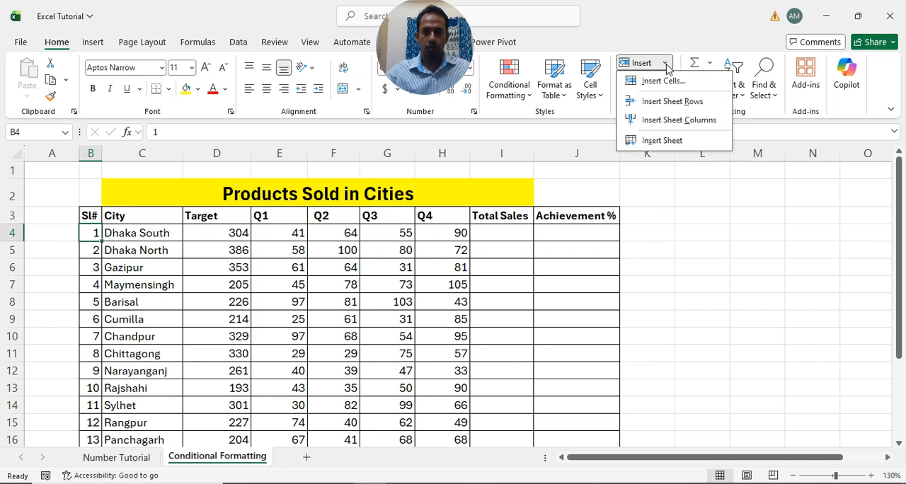
pyautogui.click(663, 141)
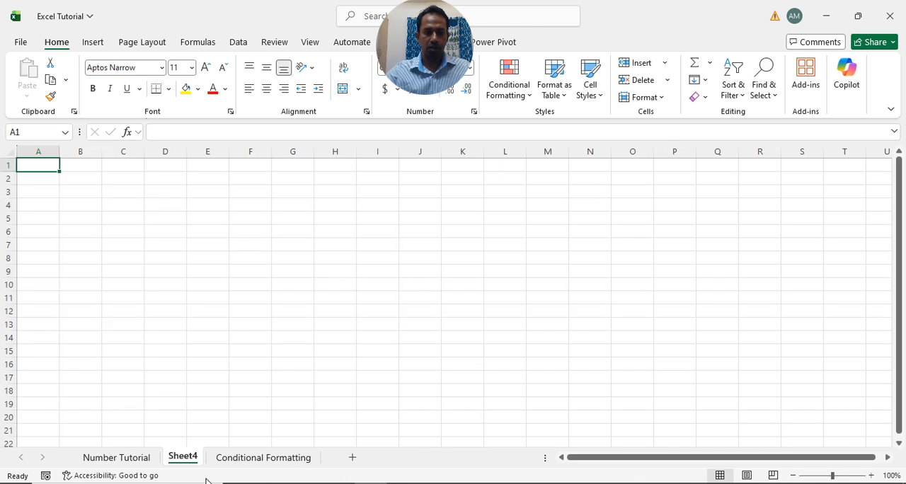
pyautogui.click(669, 80)
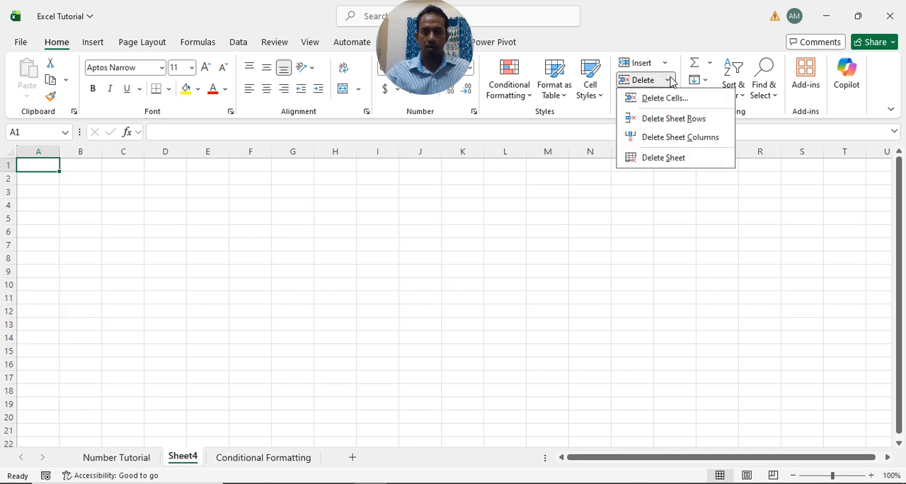
pyautogui.click(664, 157)
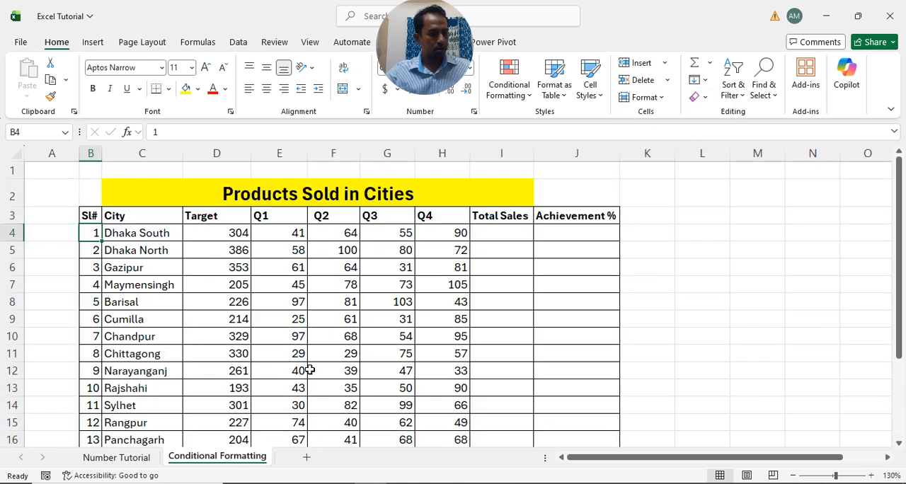
# - Apply a row height of 15 to row 4
pyautogui.click(662, 100)
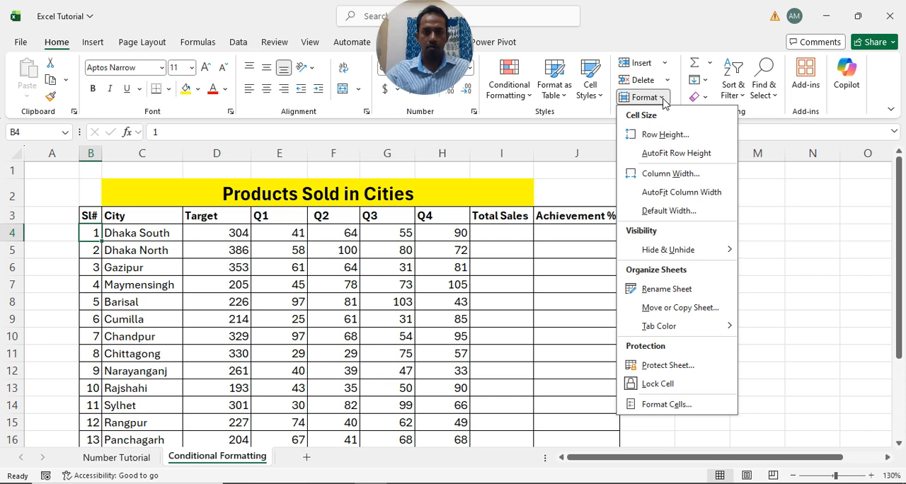
pyautogui.click(665, 136)
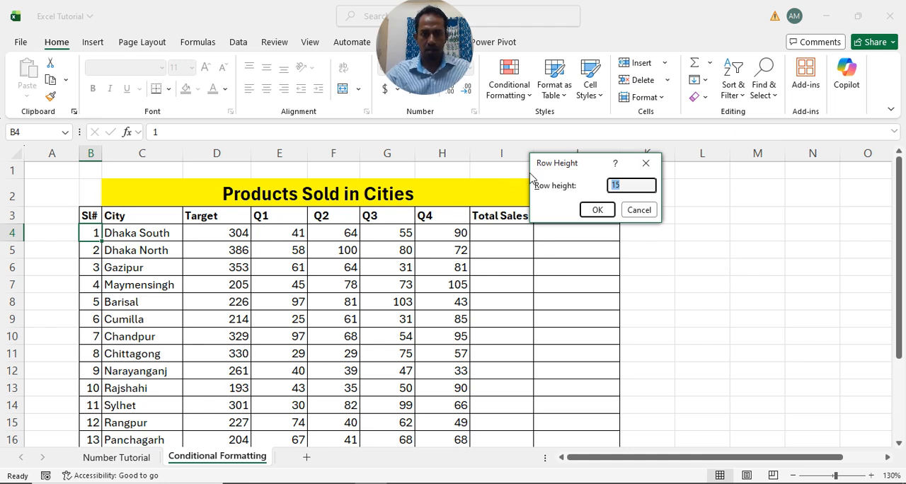
pyautogui.click(598, 210)
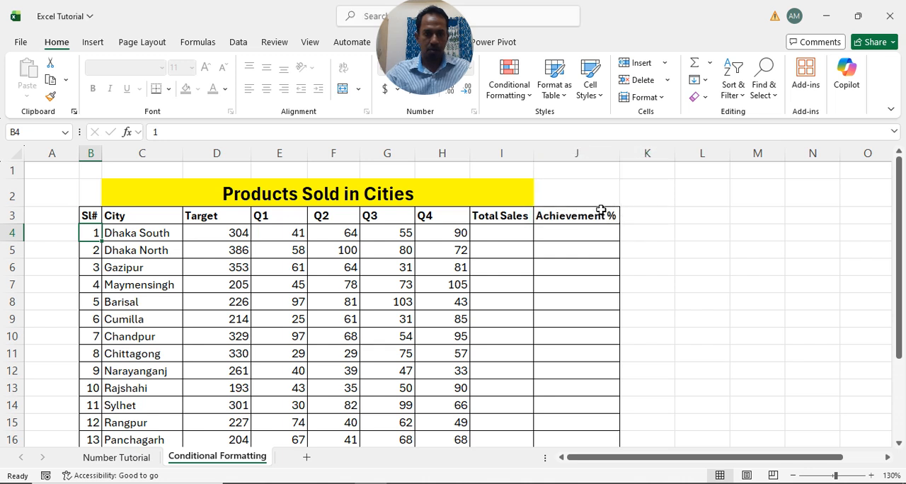
# - Set the height of row 4 to 10, and restore the row with AutoFit Row Height
pyautogui.click(655, 97)
pyautogui.click(640, 134)
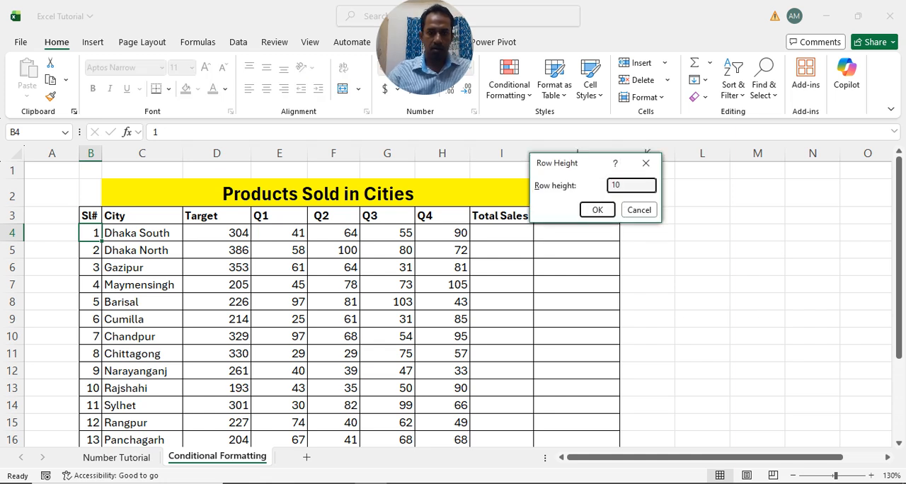
pyautogui.press('Return')
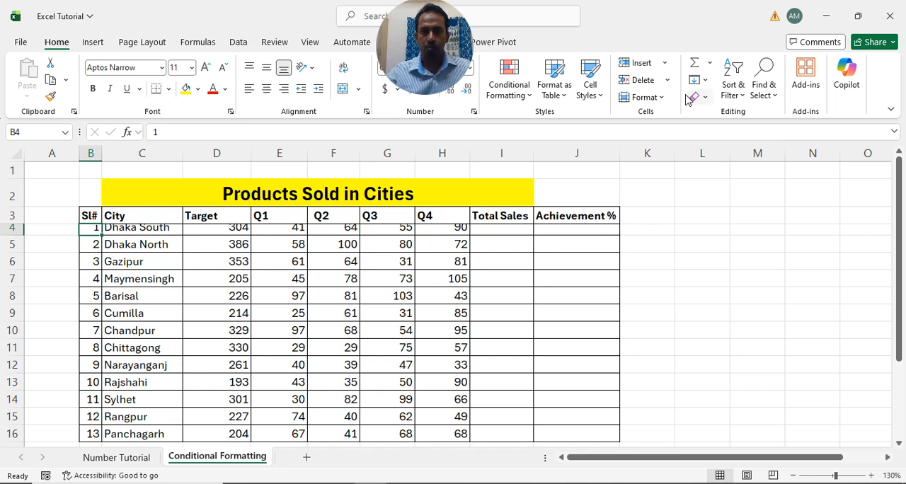
pyautogui.click(664, 97)
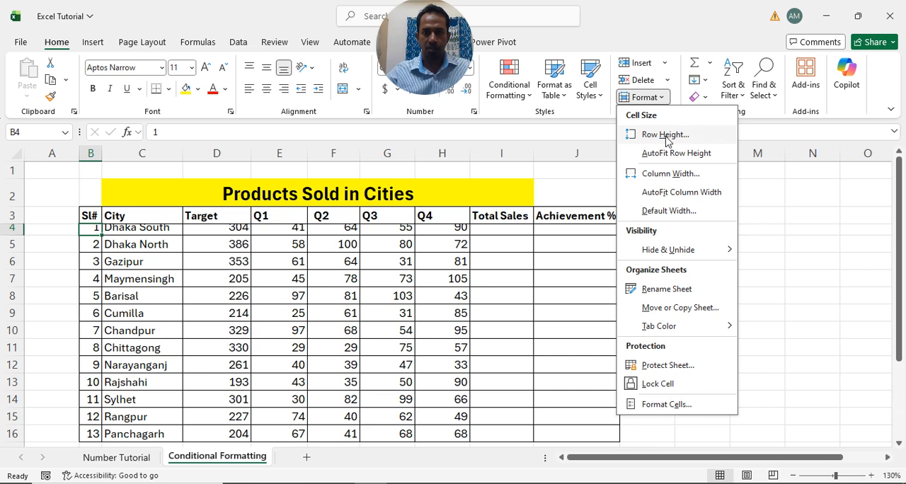
pyautogui.click(669, 157)
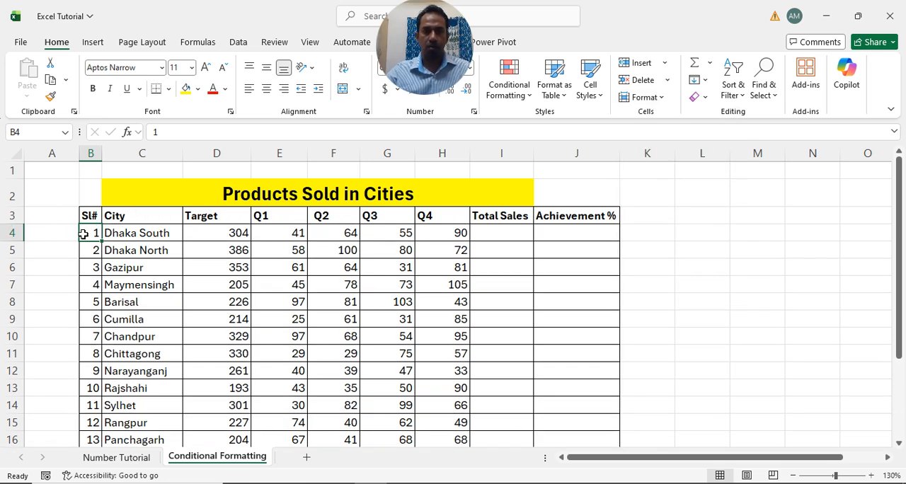
# - Set the width of the Sl# column to 15 and narrow it manually by about a third
pyautogui.click(657, 99)
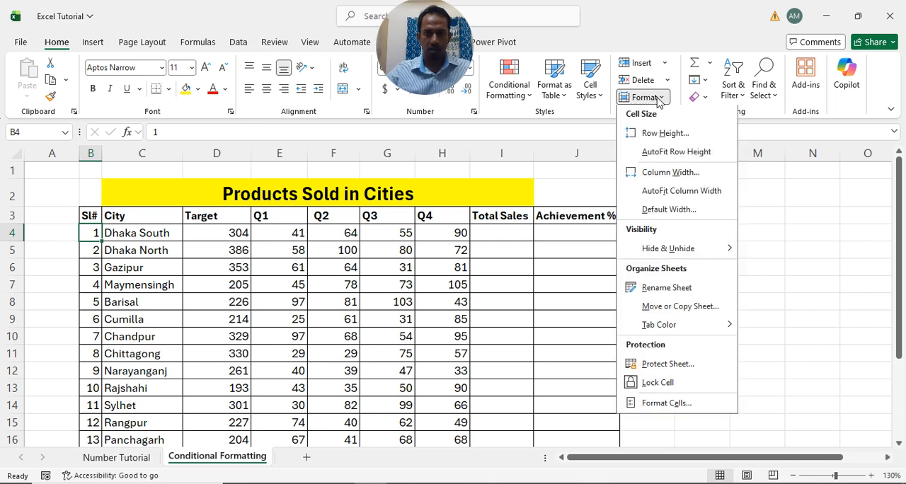
pyautogui.click(670, 174)
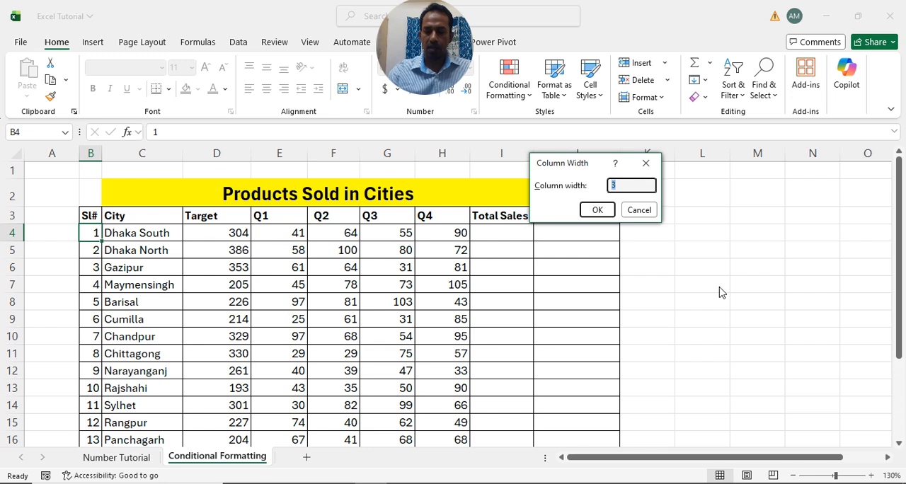
pyautogui.write('15')
pyautogui.press('Return')
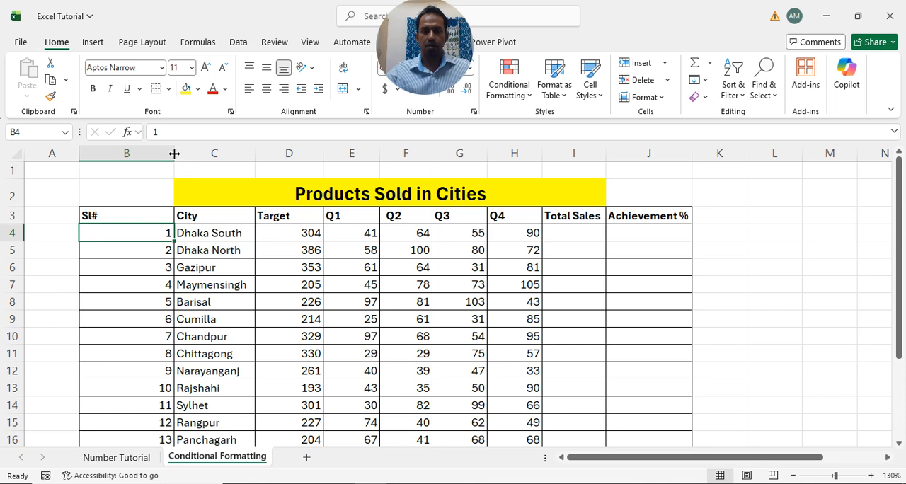
pyautogui.moveTo(175, 154); pyautogui.dragTo(148, 155)
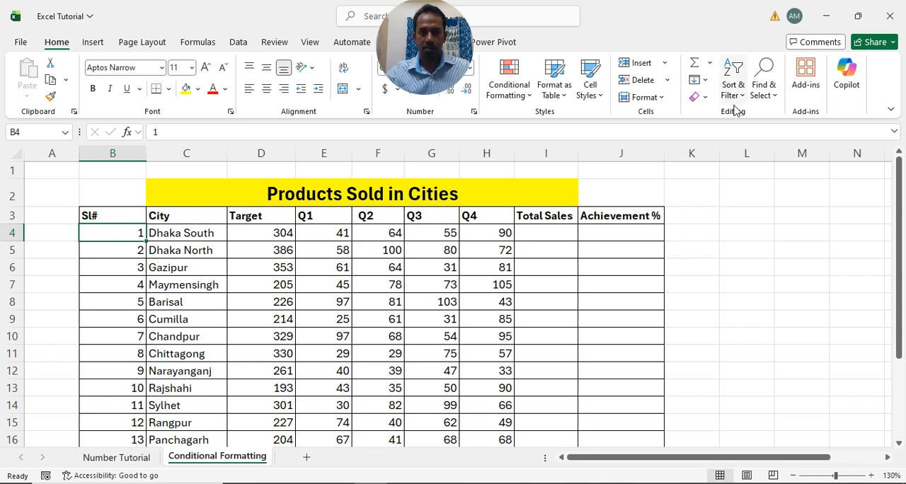
# - AutoFit the Sl# column to the selected cell, and refit its width to the column's full contents
pyautogui.click(664, 99)
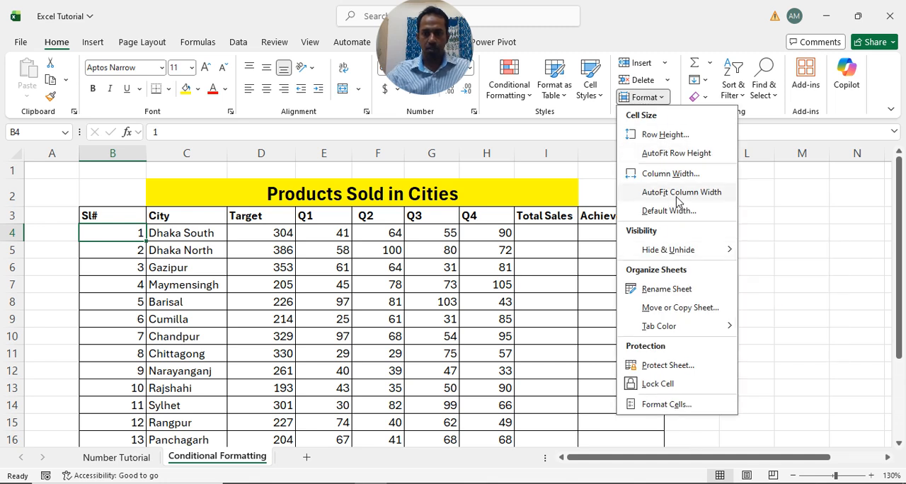
pyautogui.click(676, 193)
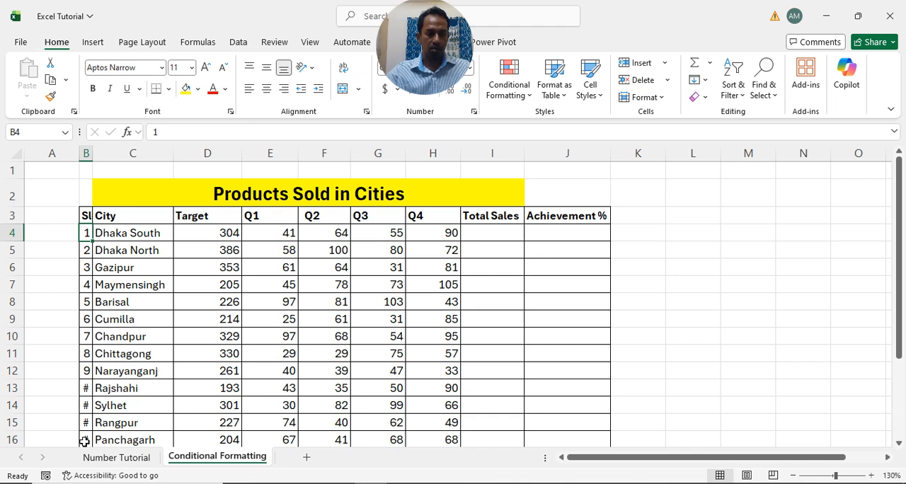
pyautogui.scroll(-1, 84, 440)
pyautogui.doubleClick(92, 153)
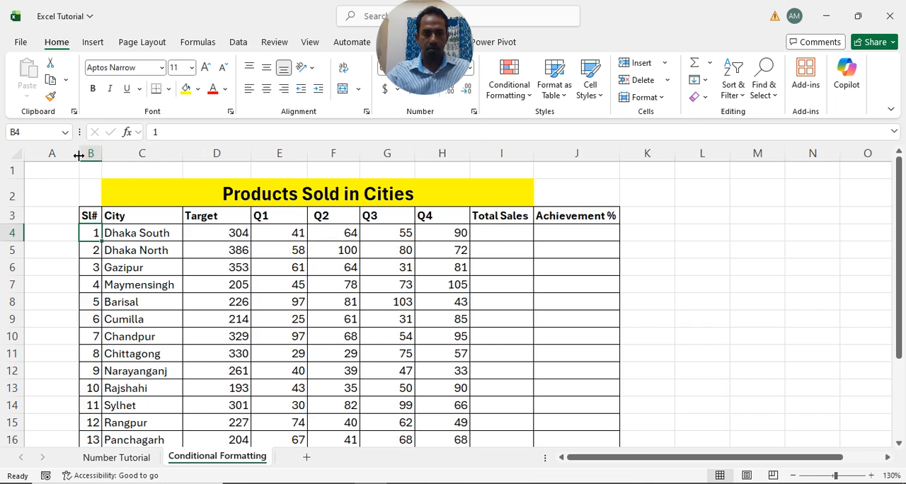
# - Hide the Dhaka South row and unhide it again
pyautogui.click(661, 99)
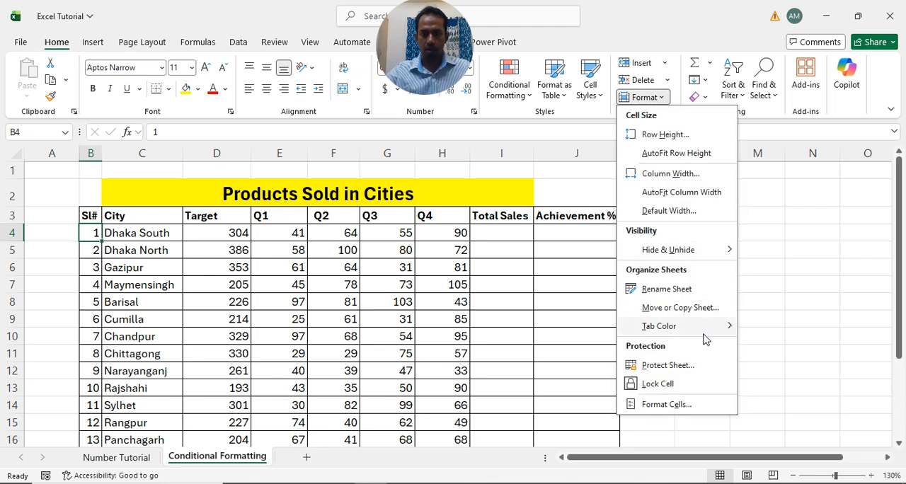
pyautogui.moveTo(683, 252)
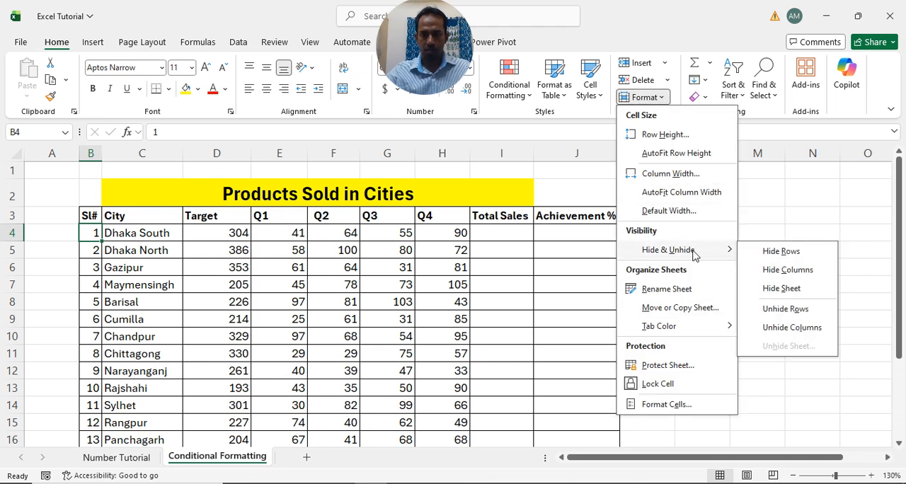
pyautogui.click(786, 253)
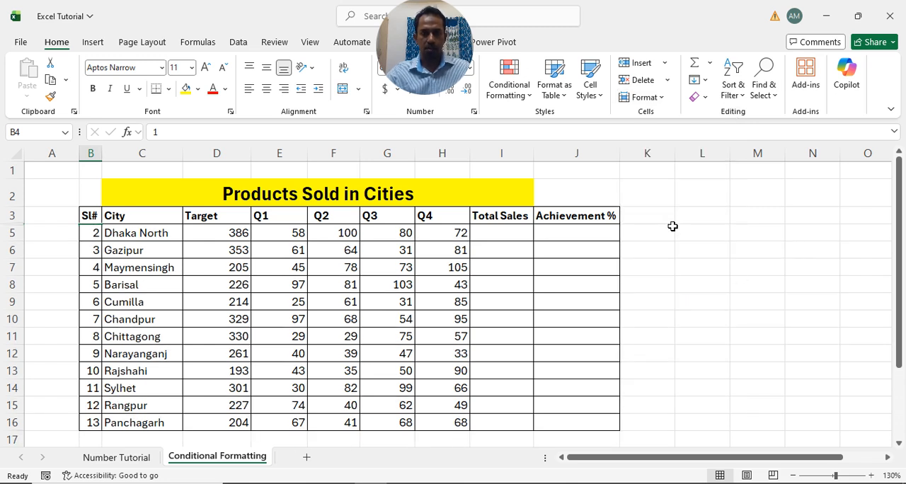
pyautogui.click(663, 97)
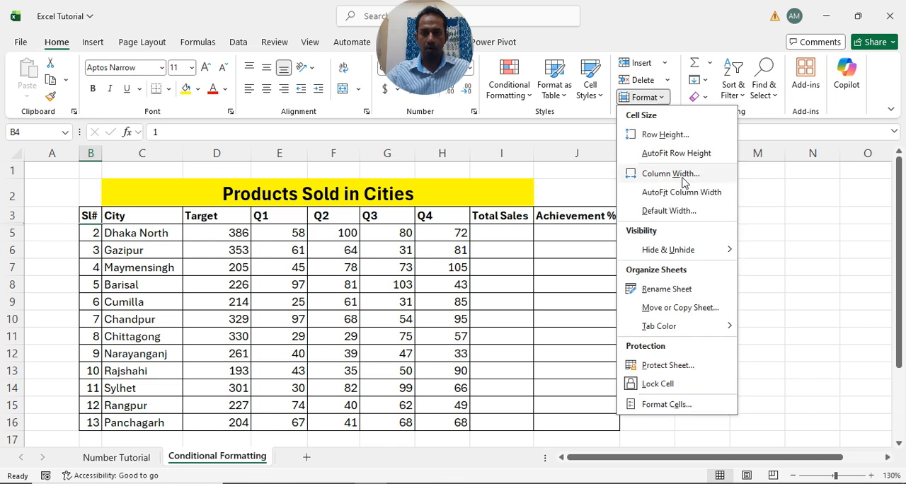
pyautogui.moveTo(700, 252)
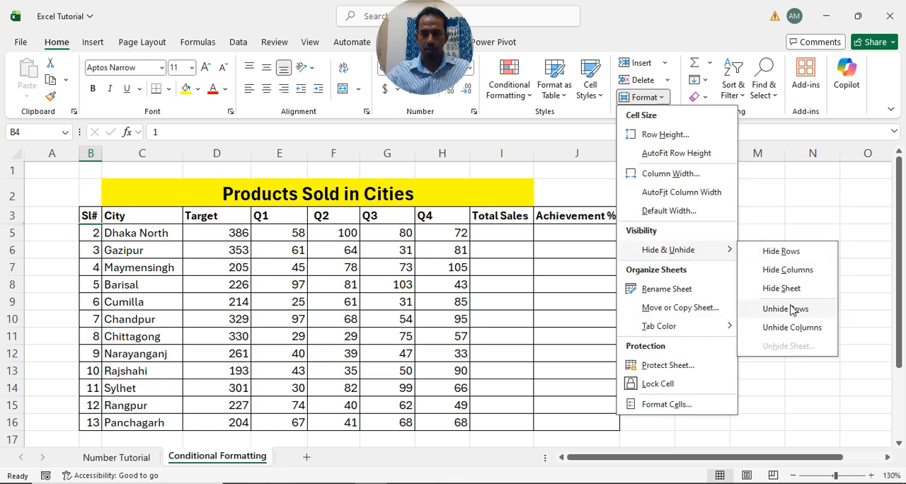
pyautogui.click(785, 311)
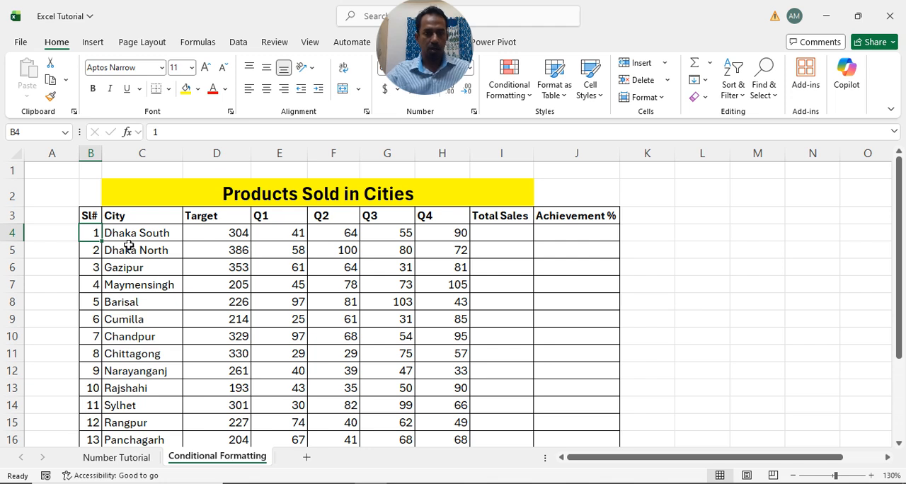
# - Hide the Sl# column and unhide it again
pyautogui.click(655, 97)
pyautogui.moveTo(690, 245)
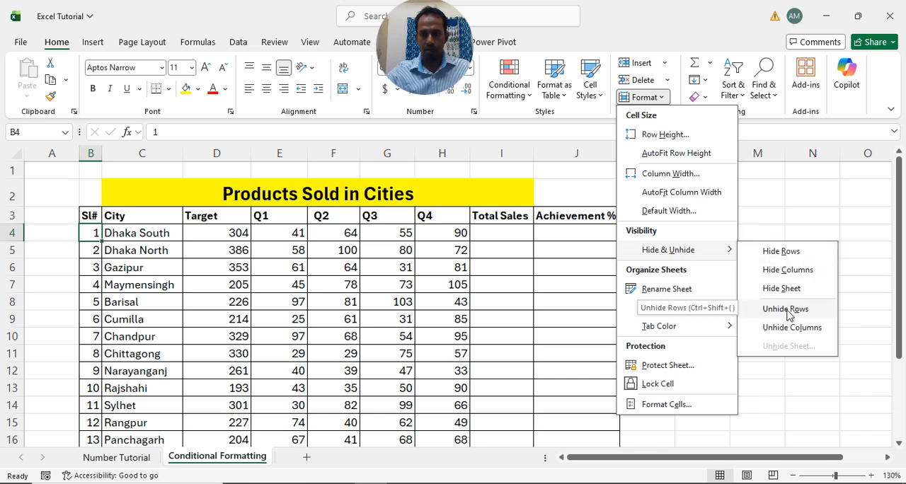
pyautogui.click(787, 270)
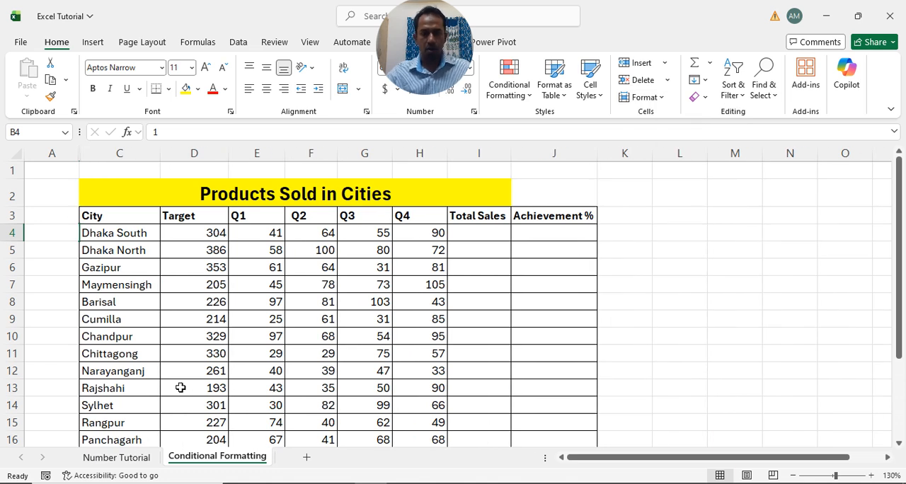
pyautogui.click(658, 100)
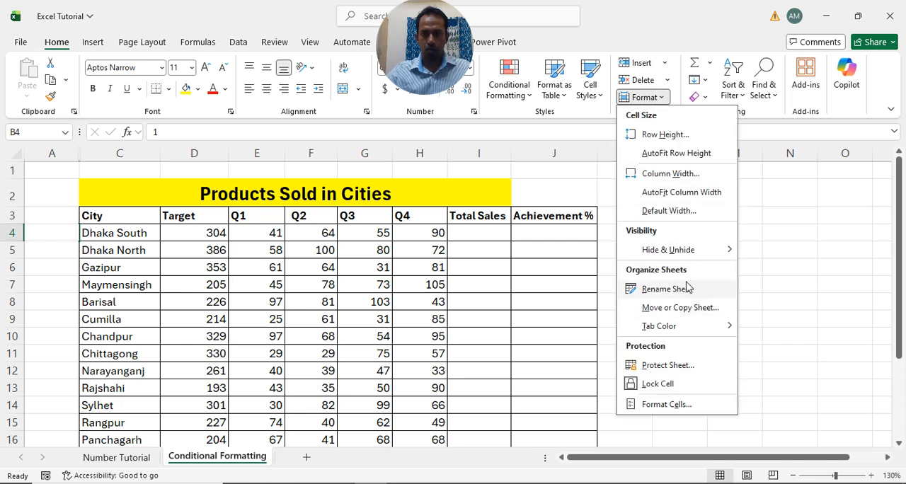
pyautogui.moveTo(704, 245)
pyautogui.click(793, 330)
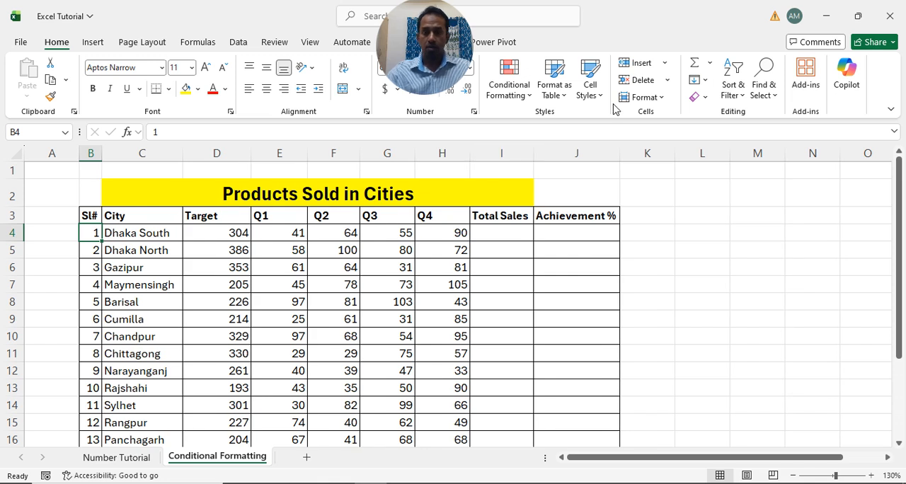
# - Hide the Conditional Formatting sheet and unhide it again
pyautogui.click(660, 102)
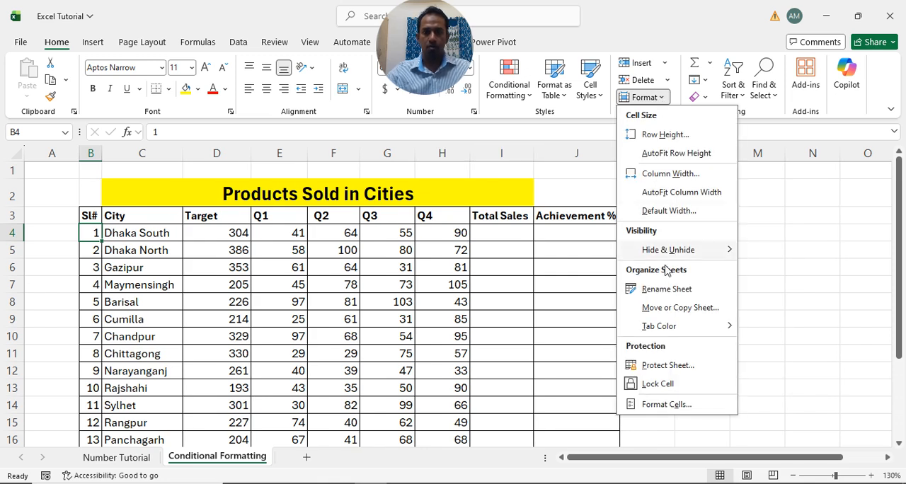
pyautogui.moveTo(684, 251)
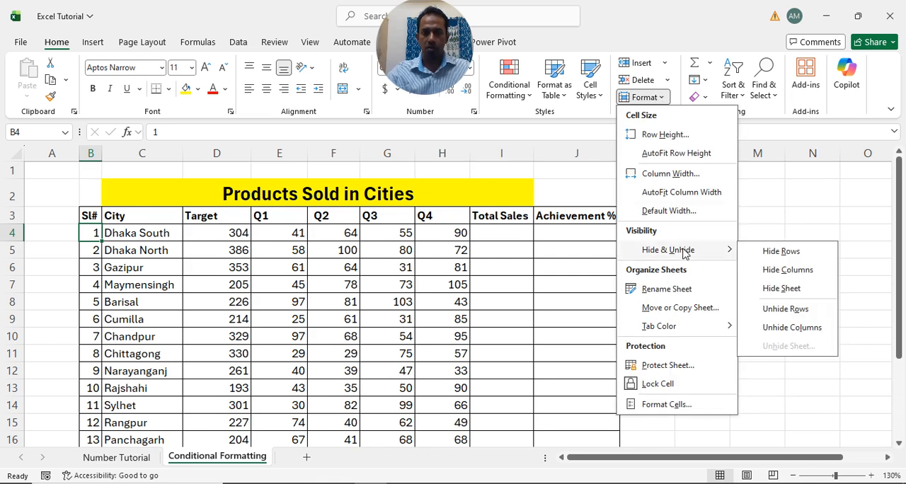
pyautogui.click(783, 290)
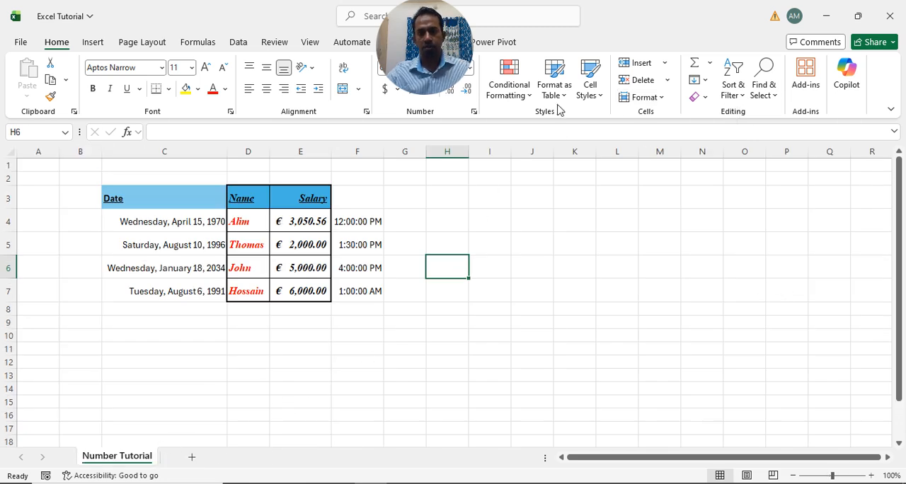
pyautogui.click(664, 98)
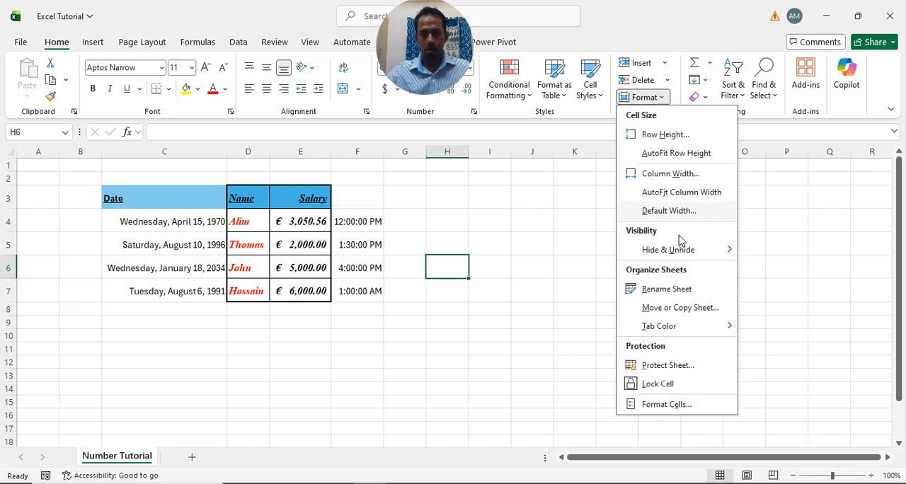
pyautogui.moveTo(679, 249)
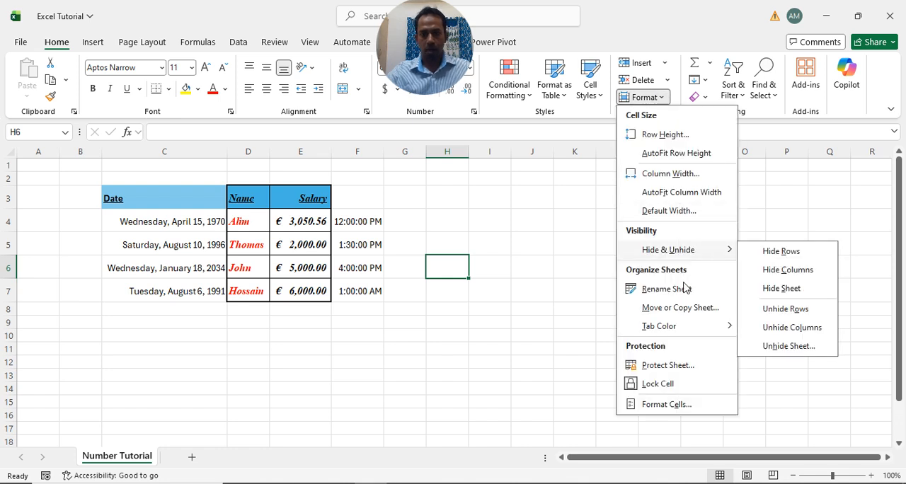
pyautogui.click(790, 347)
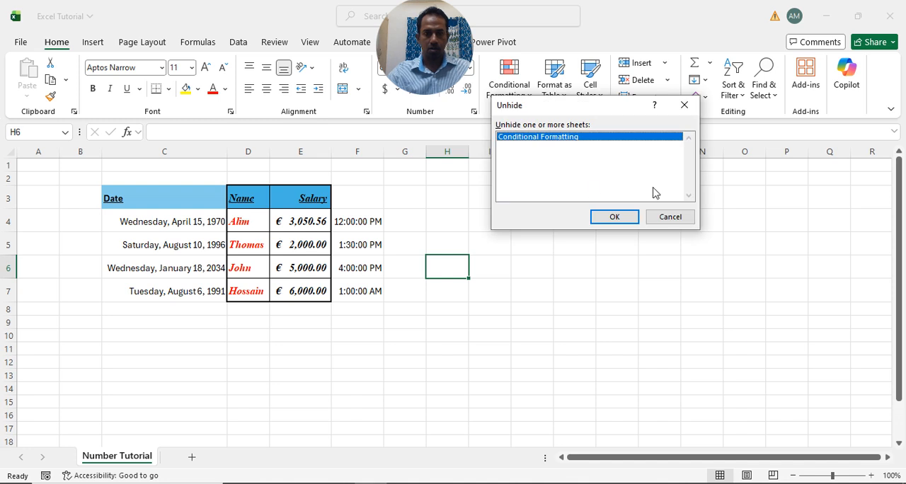
pyautogui.click(614, 218)
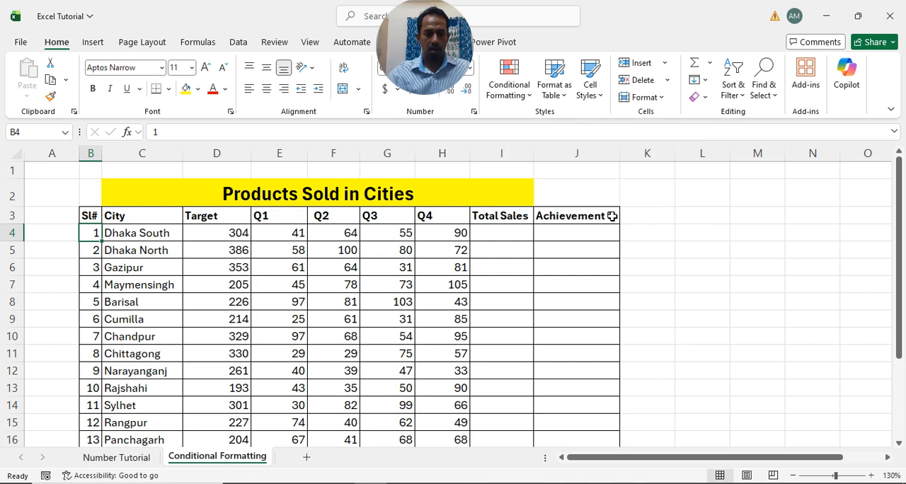
# - Rename the Conditional Formatting sheet as "Cell formating"
pyautogui.click(662, 99)
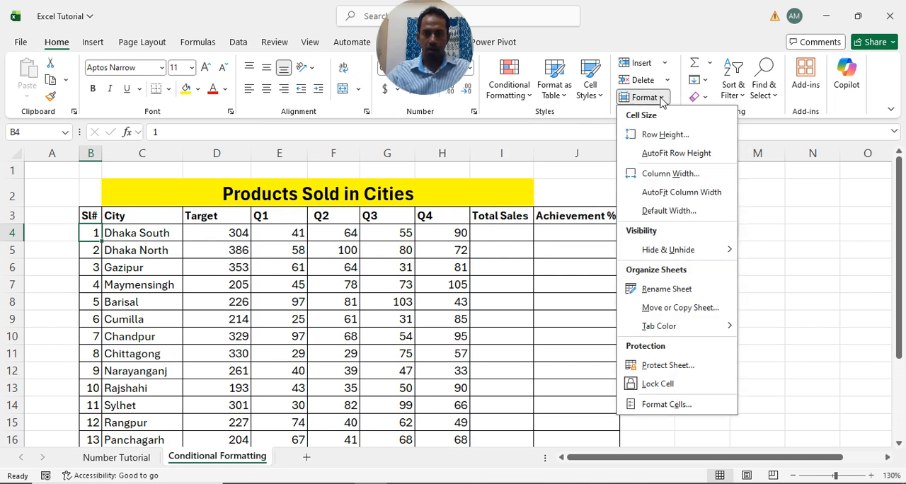
pyautogui.click(676, 288)
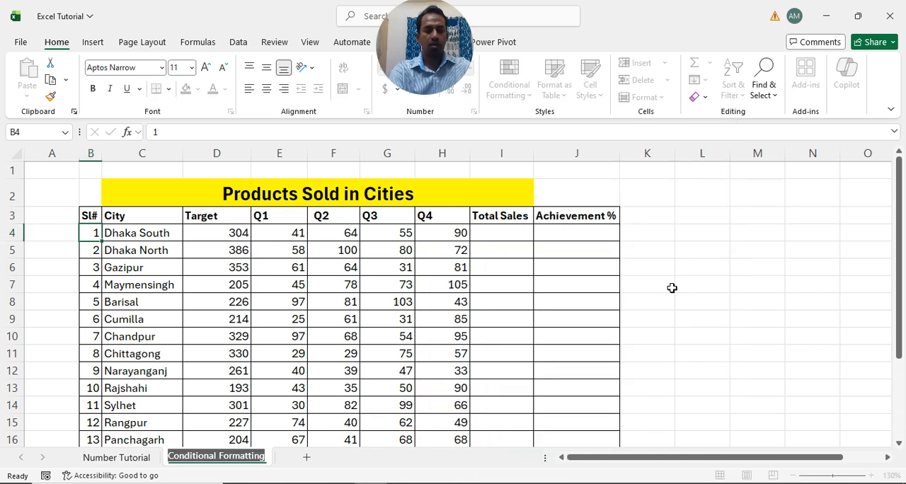
pyautogui.write('Cell forma')
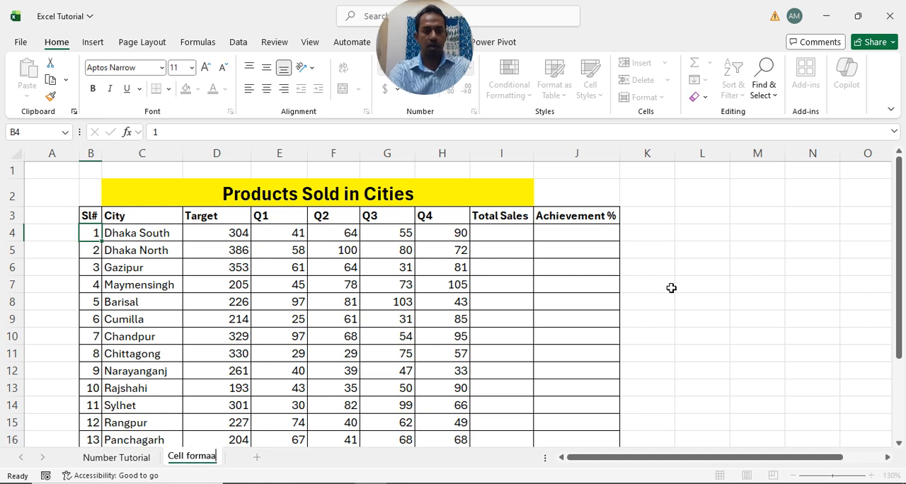
pyautogui.press('BackSpace')
pyautogui.press('Return')
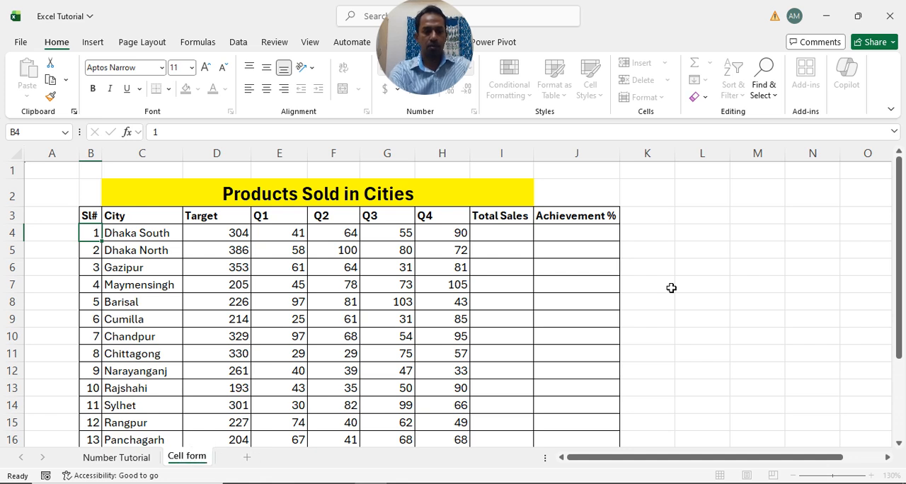
pyautogui.write('ting')
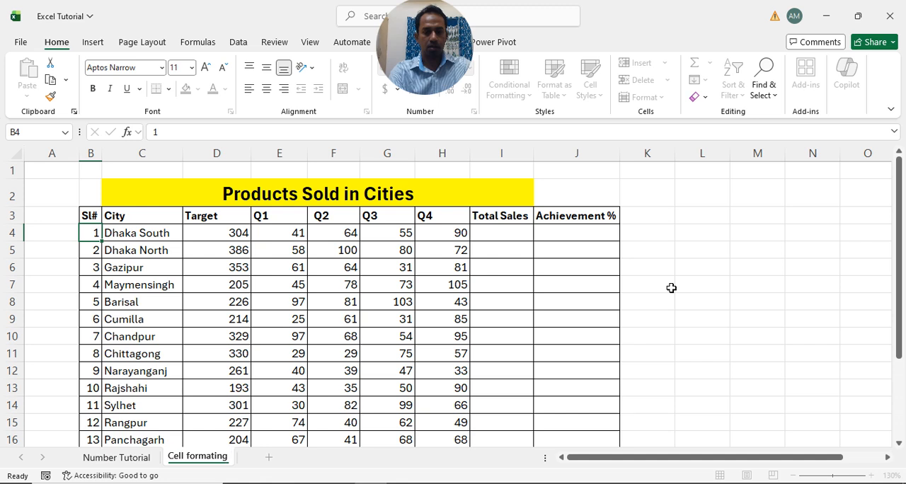
pyautogui.press('Return')
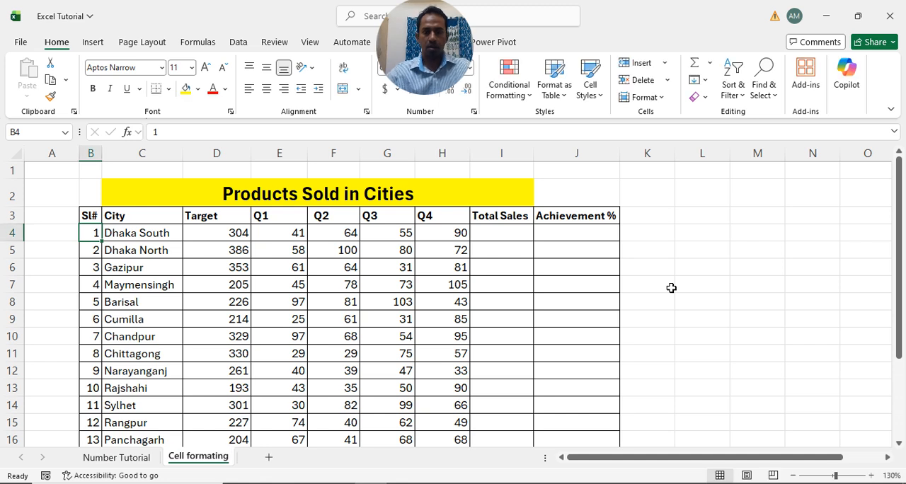
# - Color the tab of the Cell formating sheet standard red
pyautogui.click(662, 98)
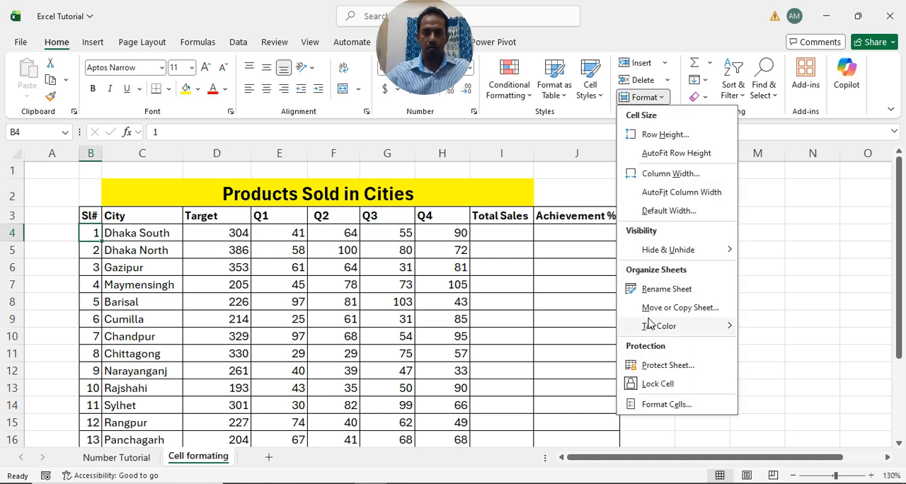
pyautogui.moveTo(698, 333)
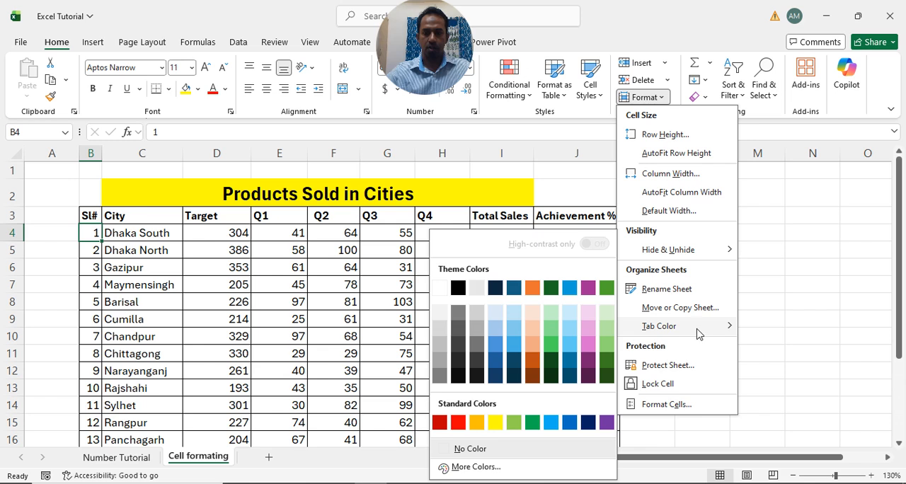
pyautogui.click(457, 423)
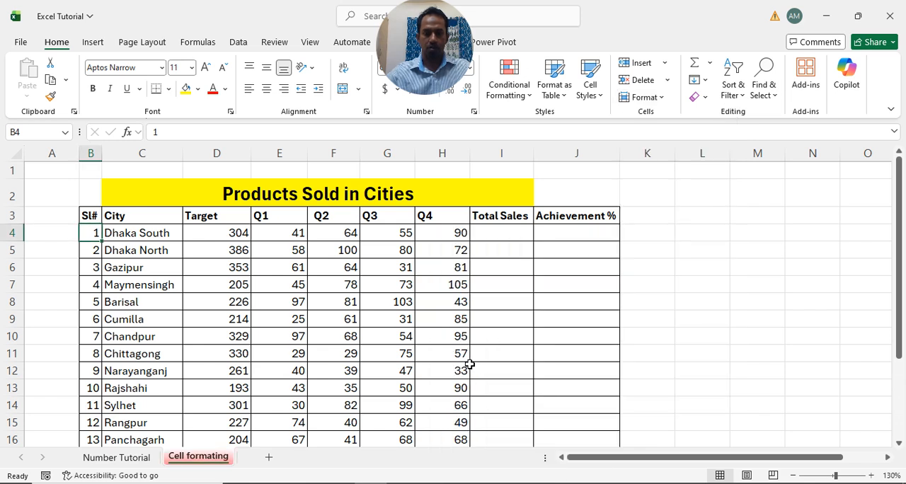
# - Change the tab color of the Cell formating sheet to the orange theme color
pyautogui.click(653, 98)
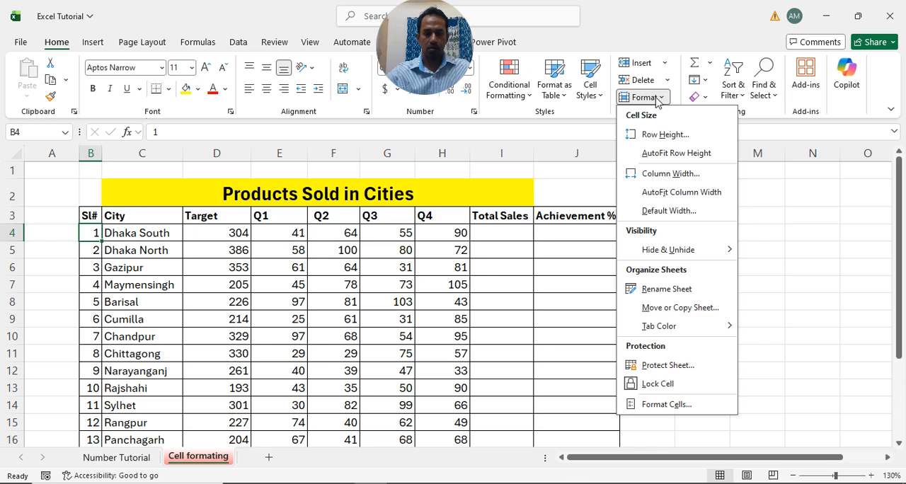
pyautogui.moveTo(729, 326)
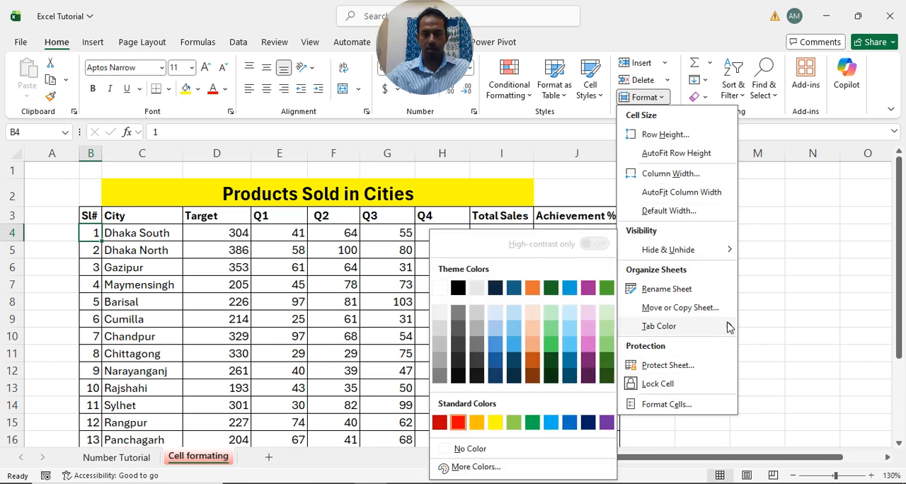
pyautogui.click(532, 287)
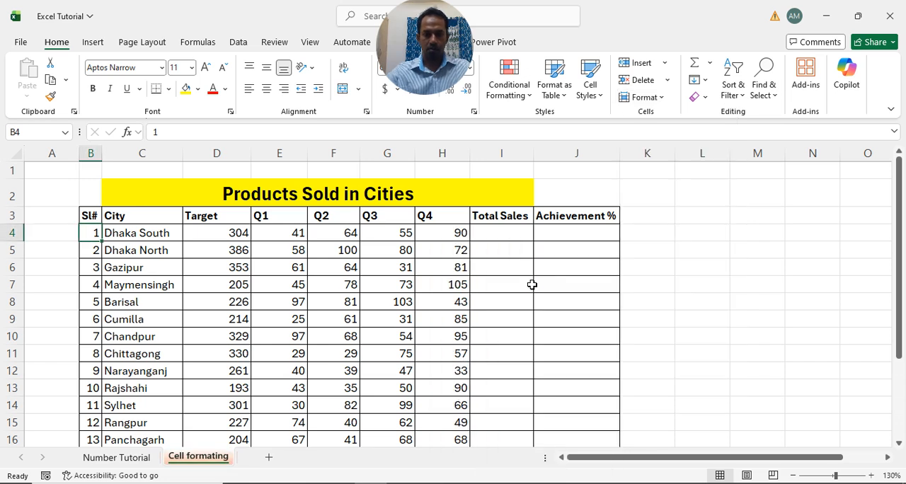